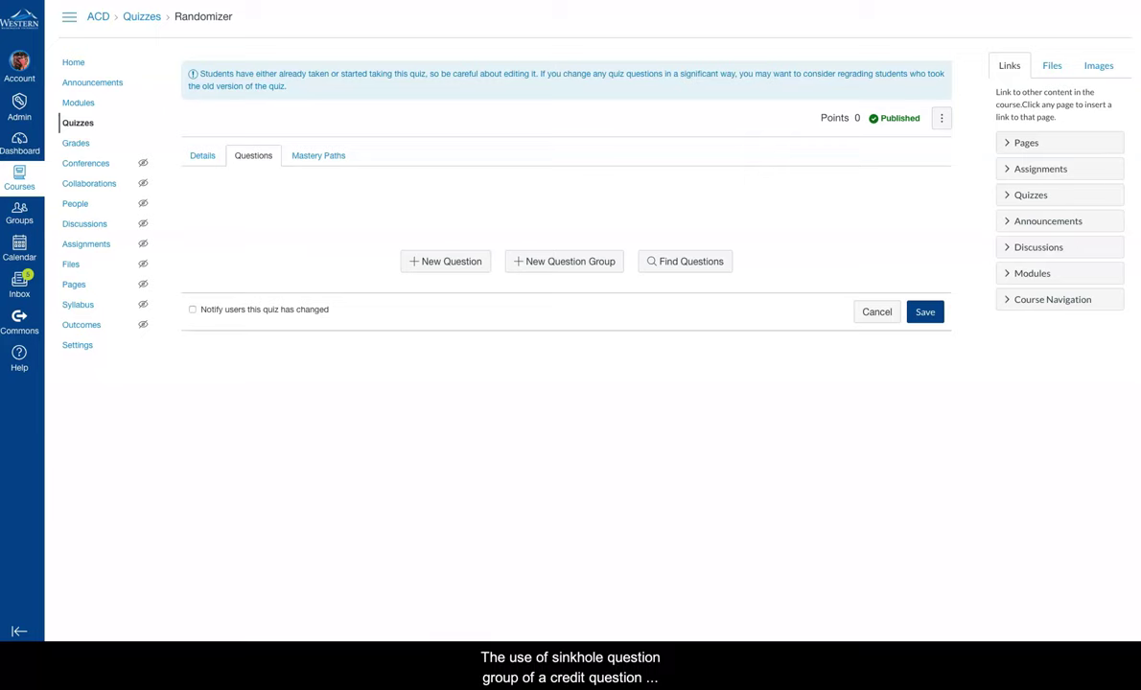
- Start a new question group in the Randomizer quiz and name it Access
{"action": "left_click", "coordinate": [564, 261]}
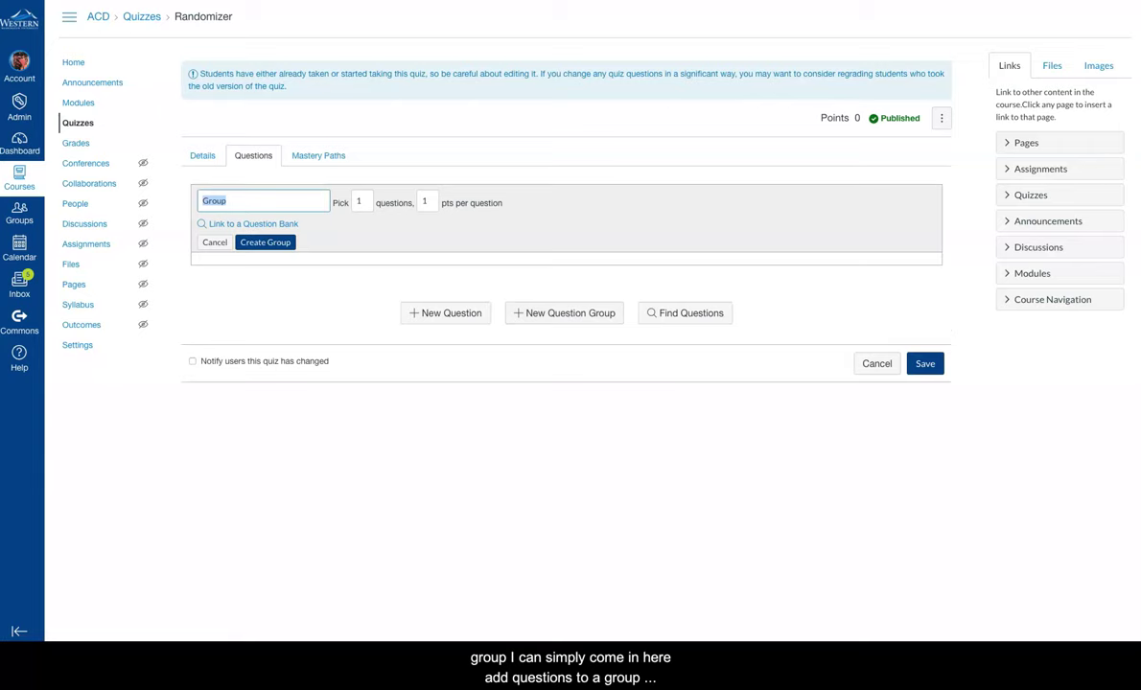
{"action": "left_click", "coordinate": [227, 201]}
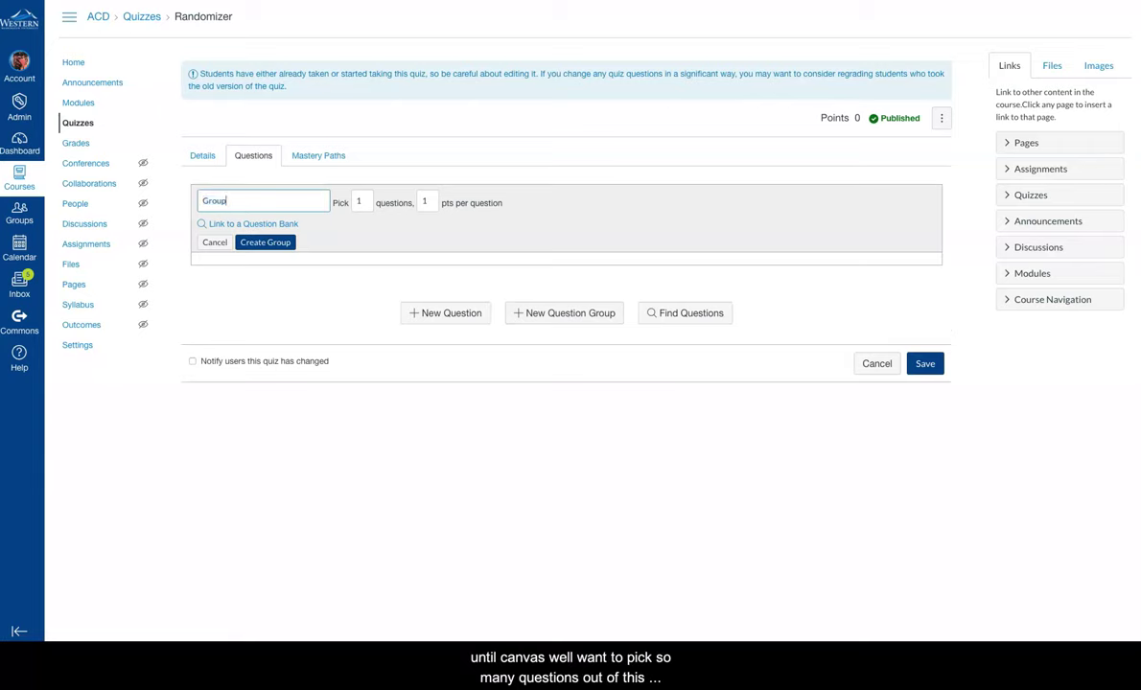
{"action": "key", "text": "Tab"}
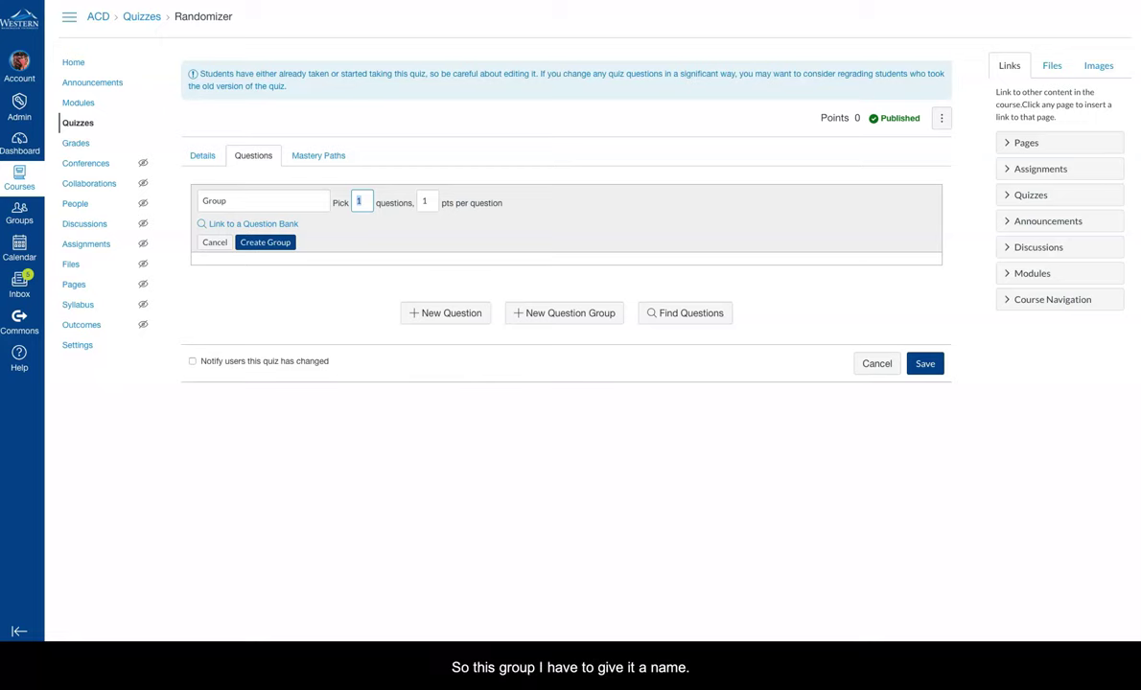
{"action": "key", "text": "shift+Tab"}
{"action": "key", "text": "BackSpace"}
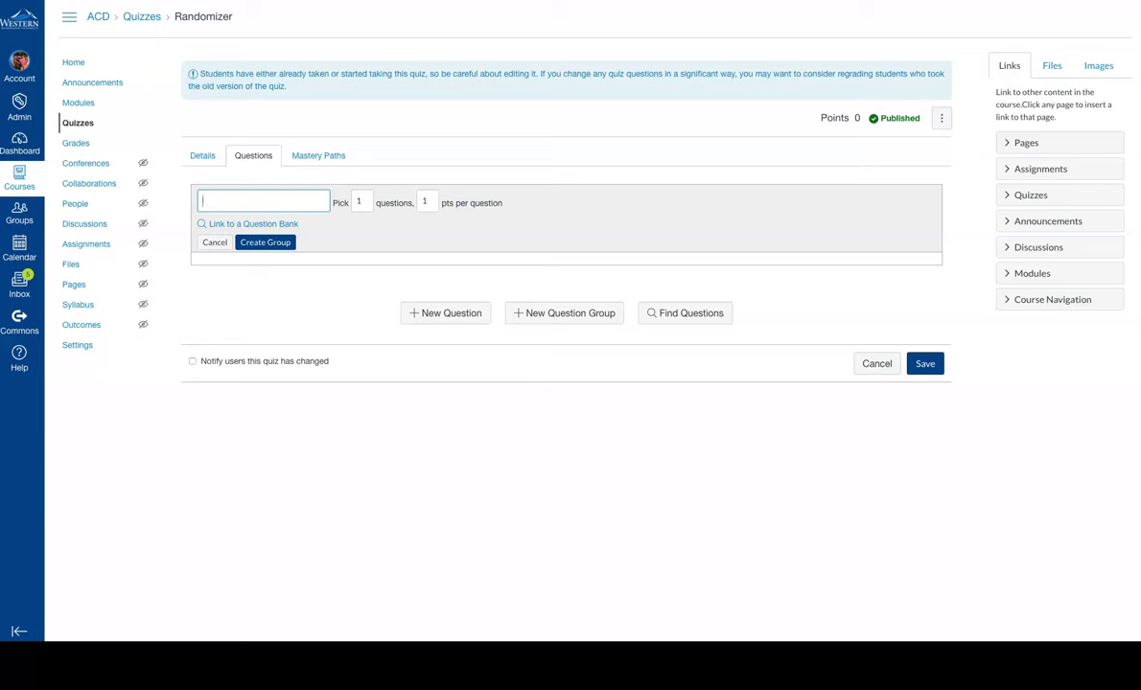
{"action": "right_click", "coordinate": [218, 203]}
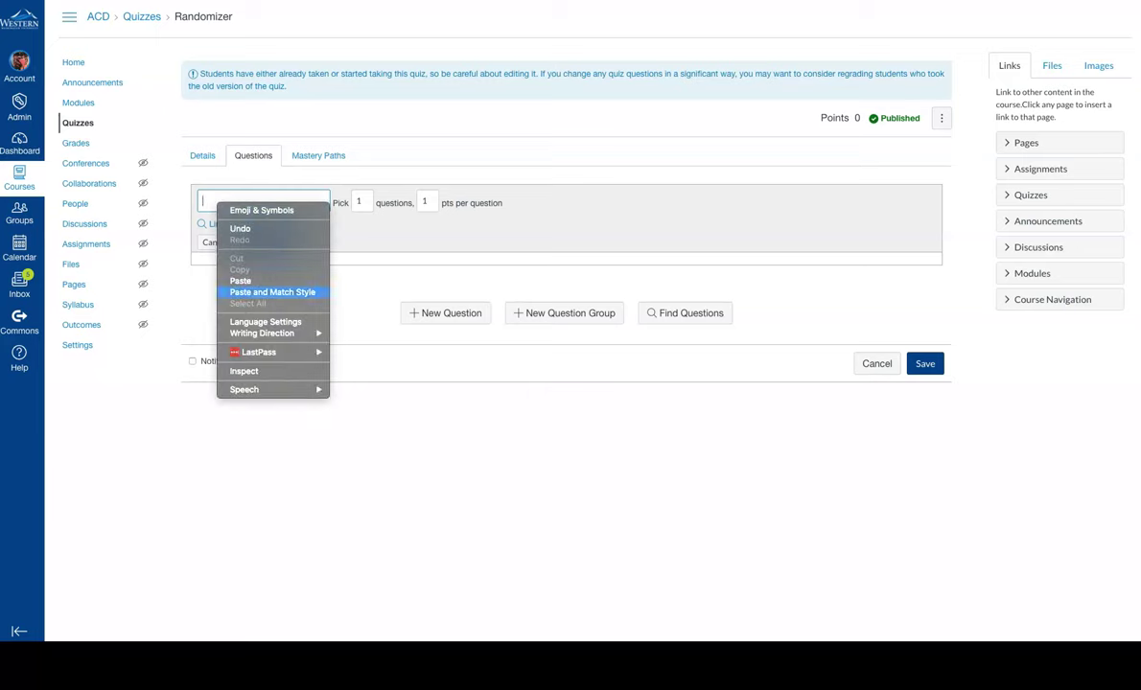
{"action": "left_click", "coordinate": [273, 292]}
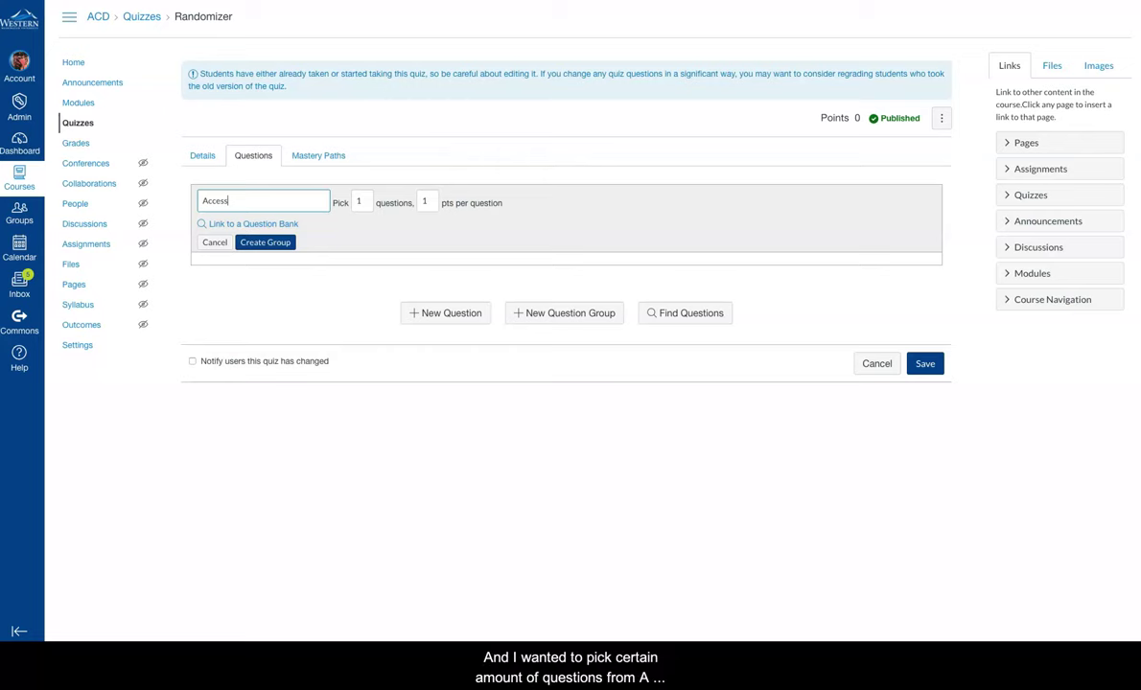
- Link the Access group to the Unfiled Questions bank from the Accessibility Primer course
{"action": "left_click", "coordinate": [253, 223]}
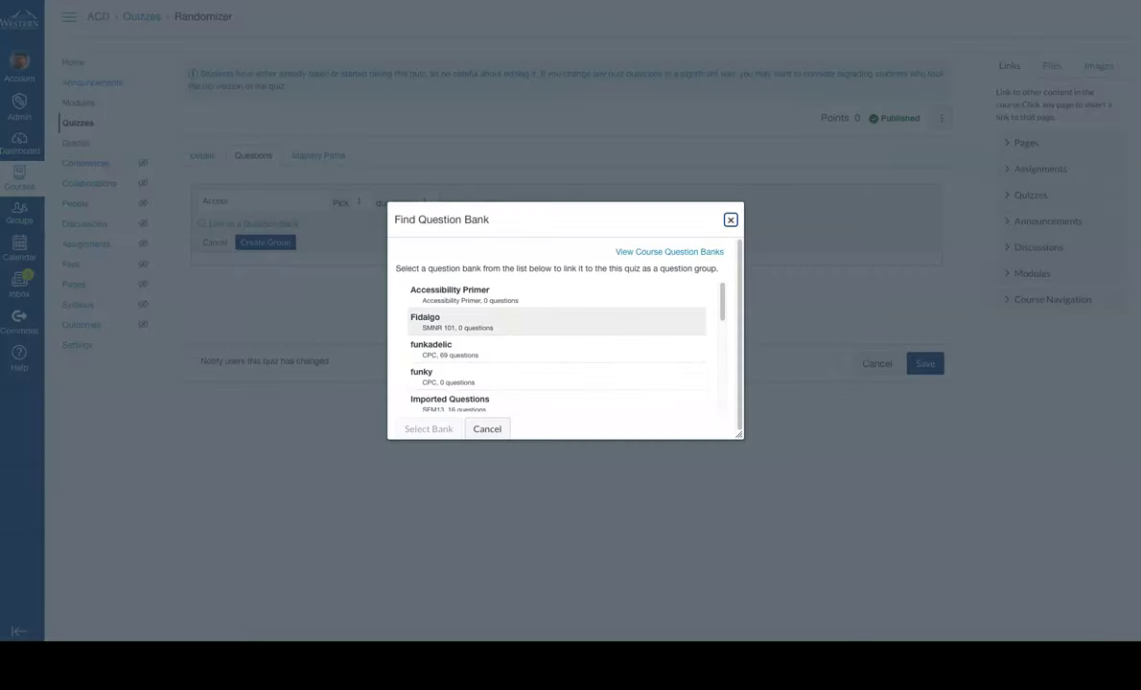
{"action": "scroll", "coordinate": [556, 316], "scroll_direction": "down", "scroll_amount": 3}
{"action": "scroll", "coordinate": [556, 345], "scroll_direction": "down", "scroll_amount": 5}
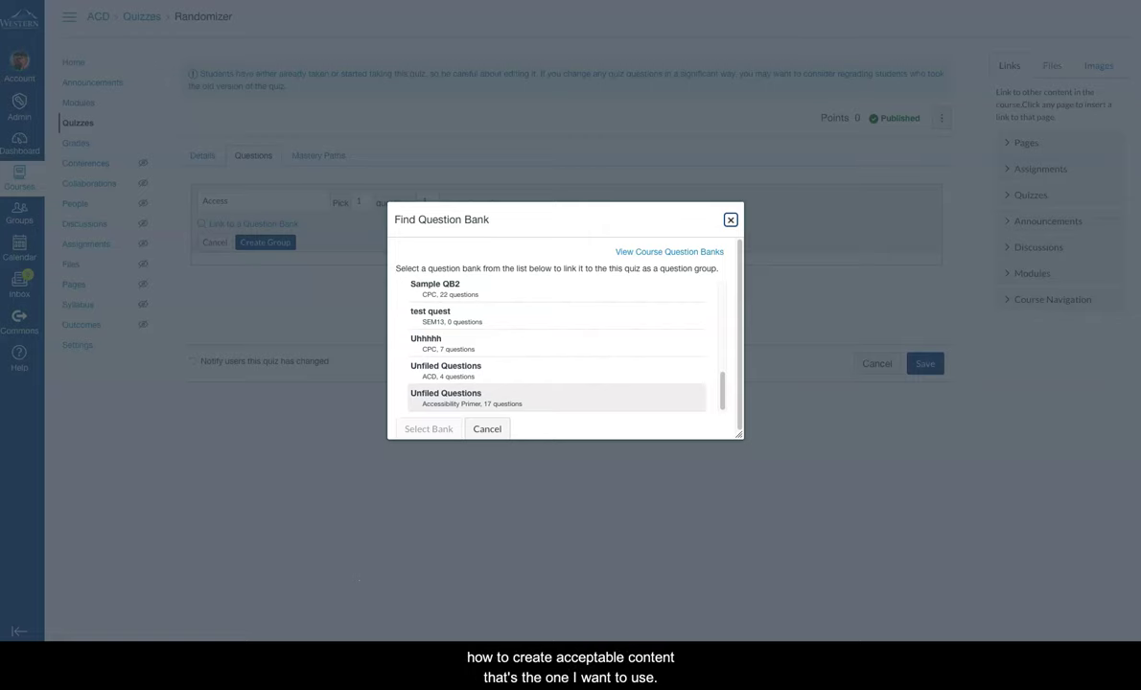
{"action": "left_click", "coordinate": [556, 398]}
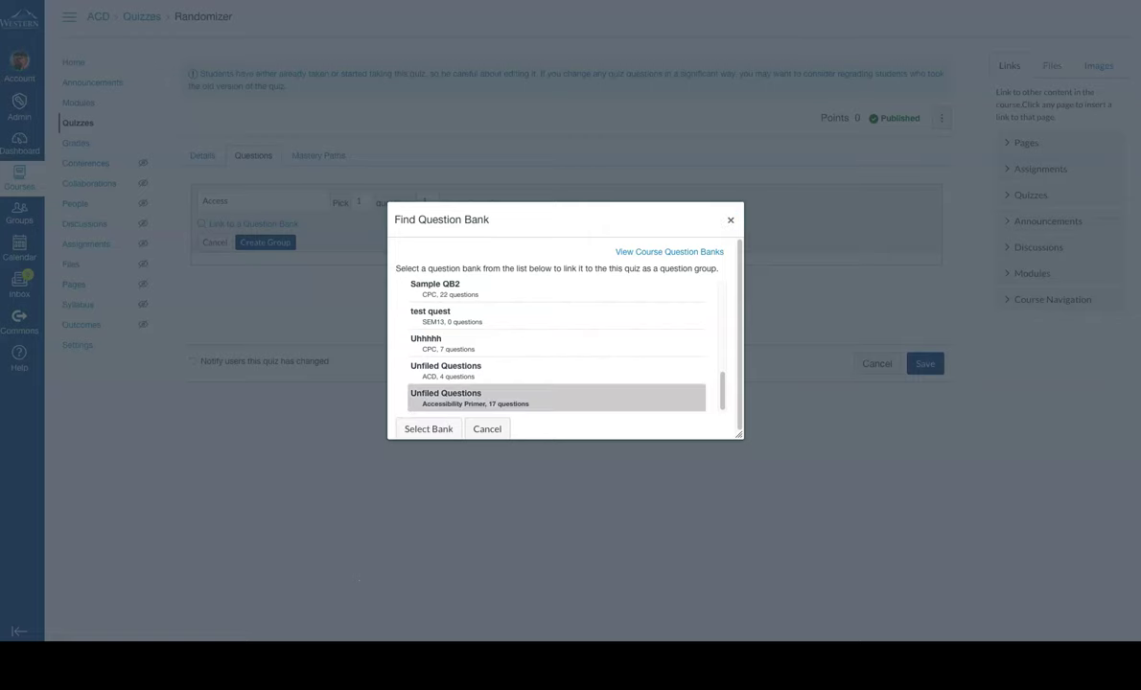
{"action": "left_click", "coordinate": [428, 429]}
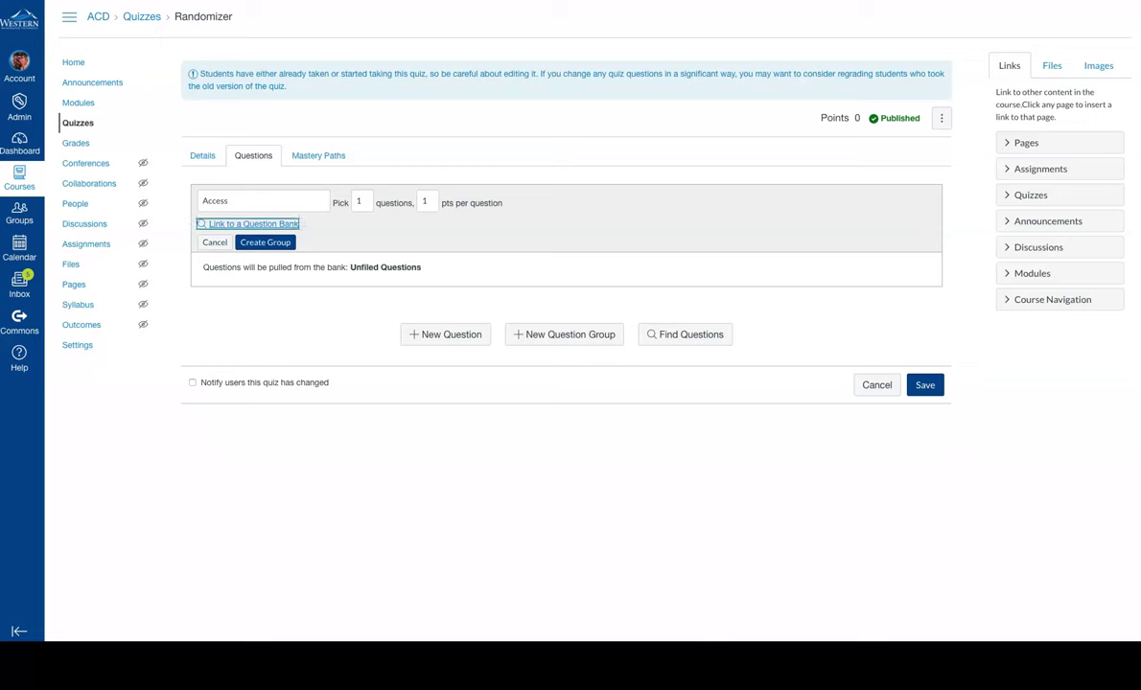
- Create the group with 5 questions picked at 2 points per question, and save the quiz
{"action": "double_click", "coordinate": [360, 201]}
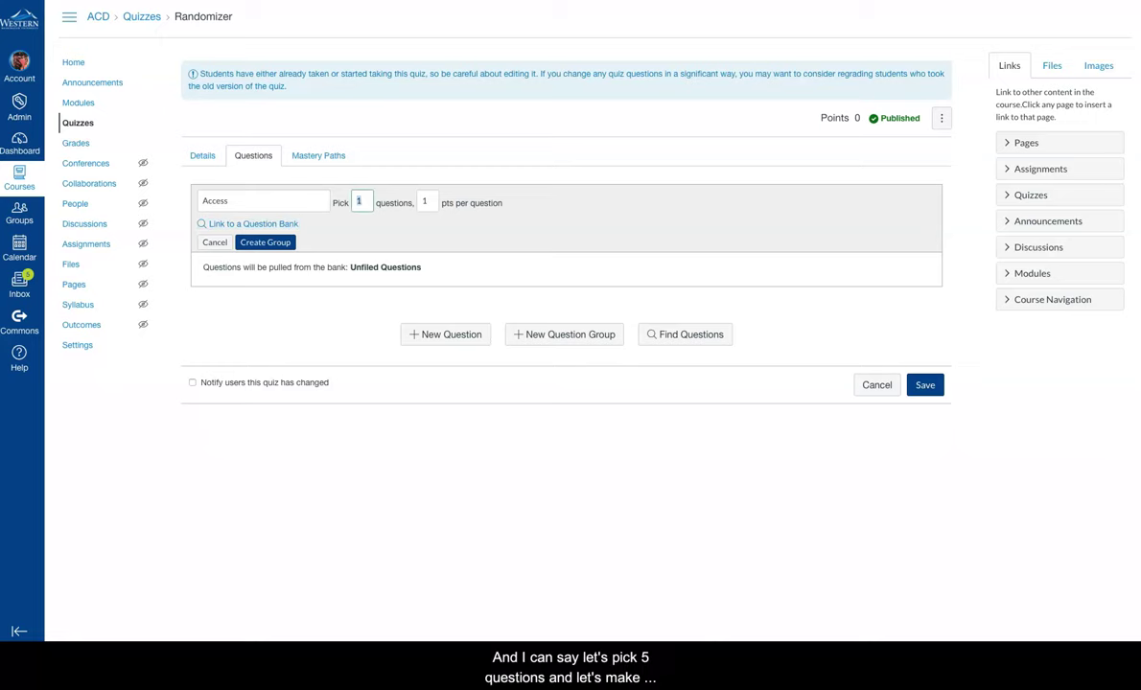
{"action": "type", "text": "5"}
{"action": "key", "text": "Tab"}
{"action": "type", "text": "2"}
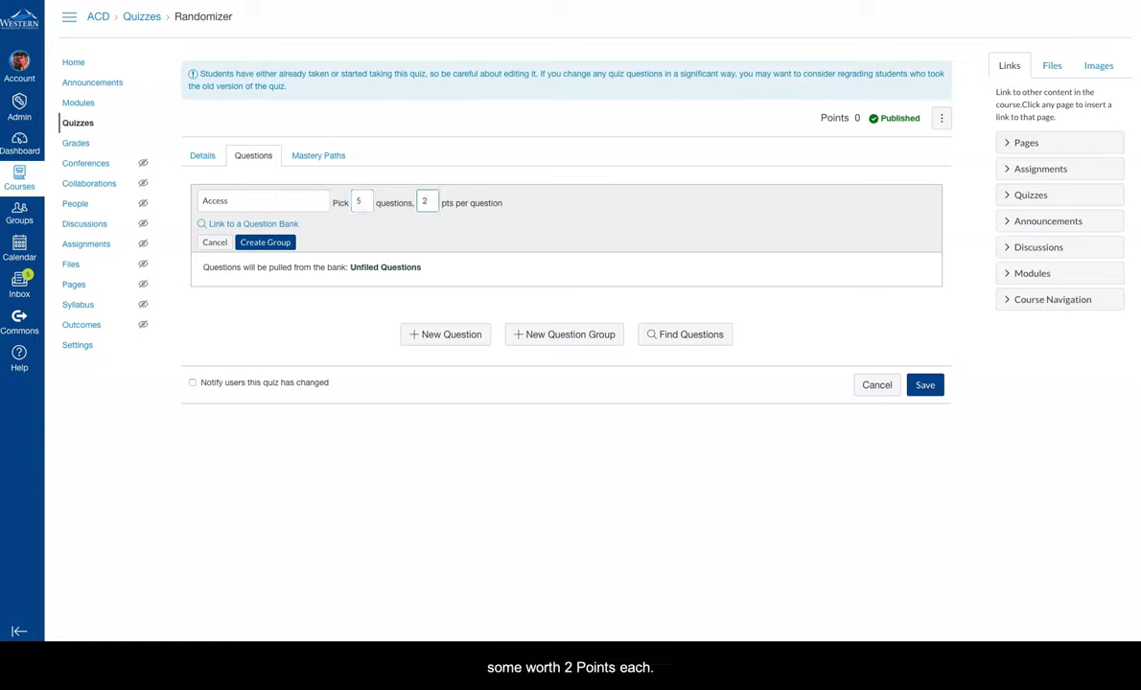
{"action": "key", "text": "BackSpace"}
{"action": "type", "text": "4"}
{"action": "key", "text": "BackSpace"}
{"action": "type", "text": "4"}
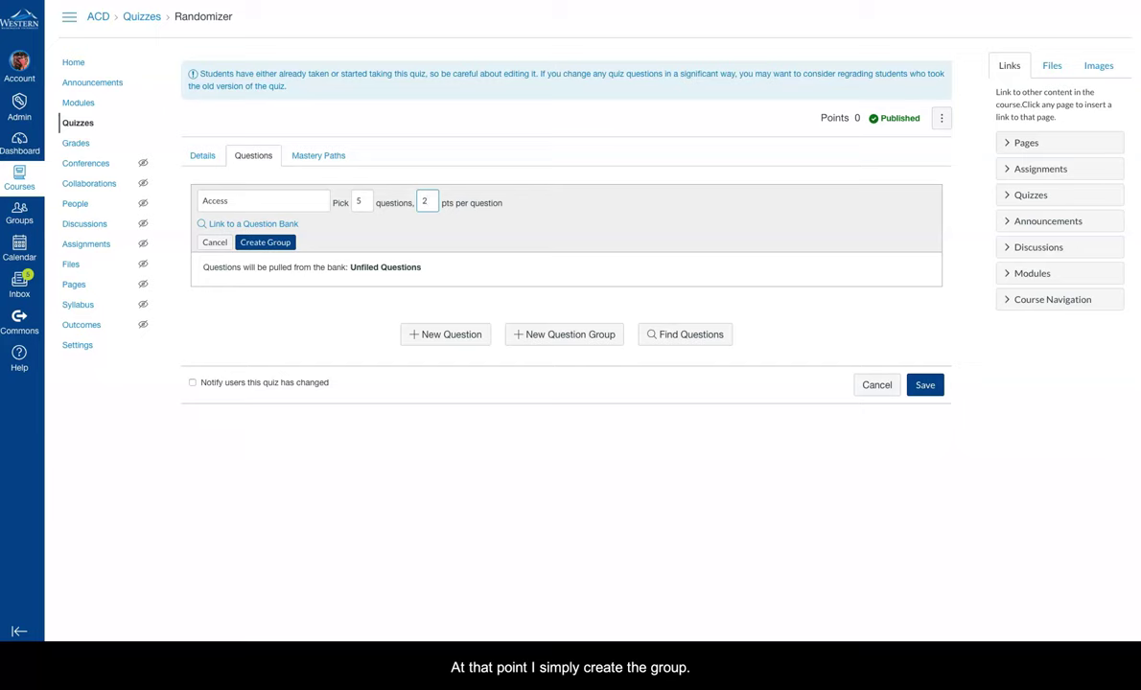
{"action": "key", "text": "Return"}
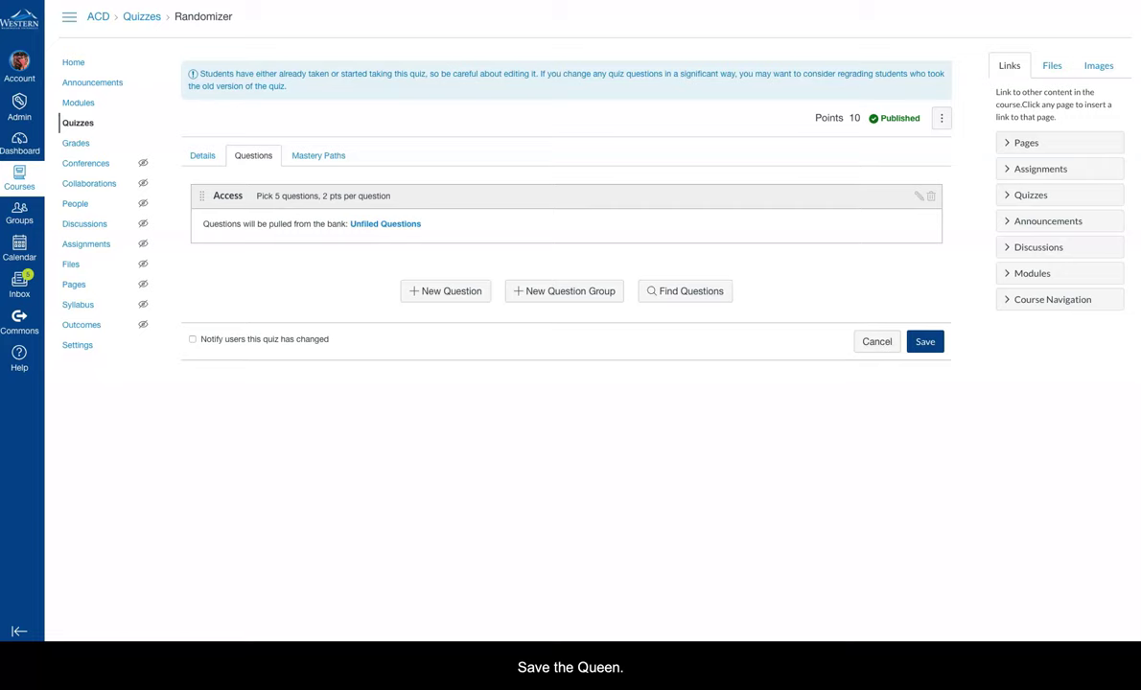
{"action": "left_click", "coordinate": [926, 342]}
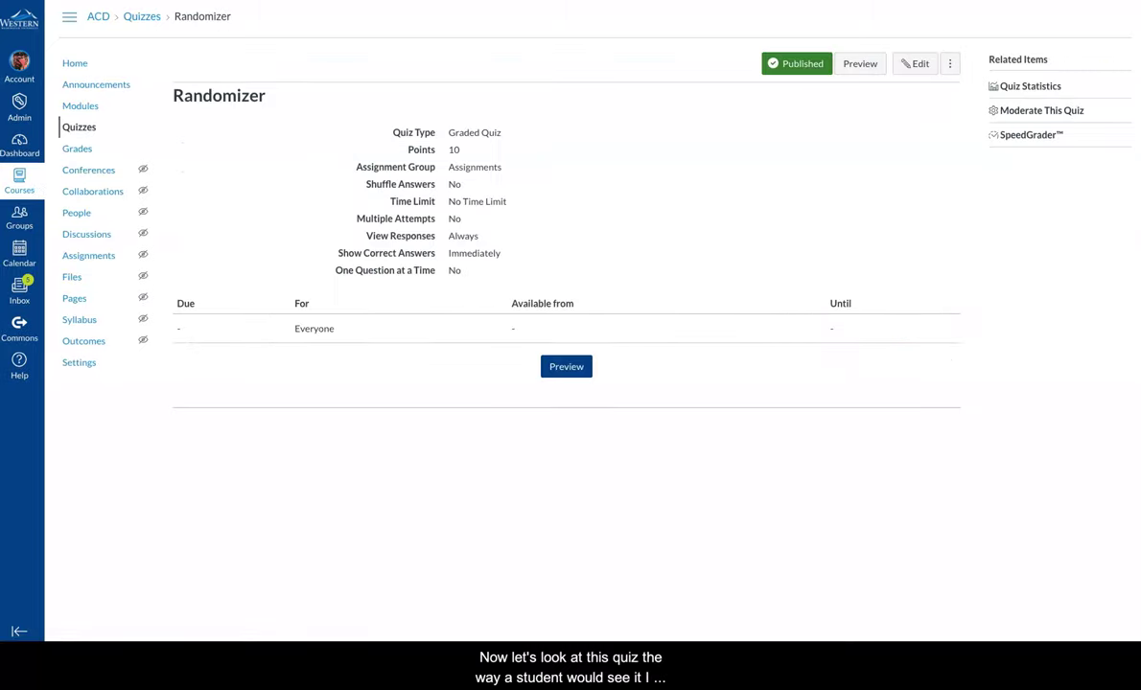
- Switch the course to Student View and open the Randomizer quiz
{"action": "left_click", "coordinate": [79, 362]}
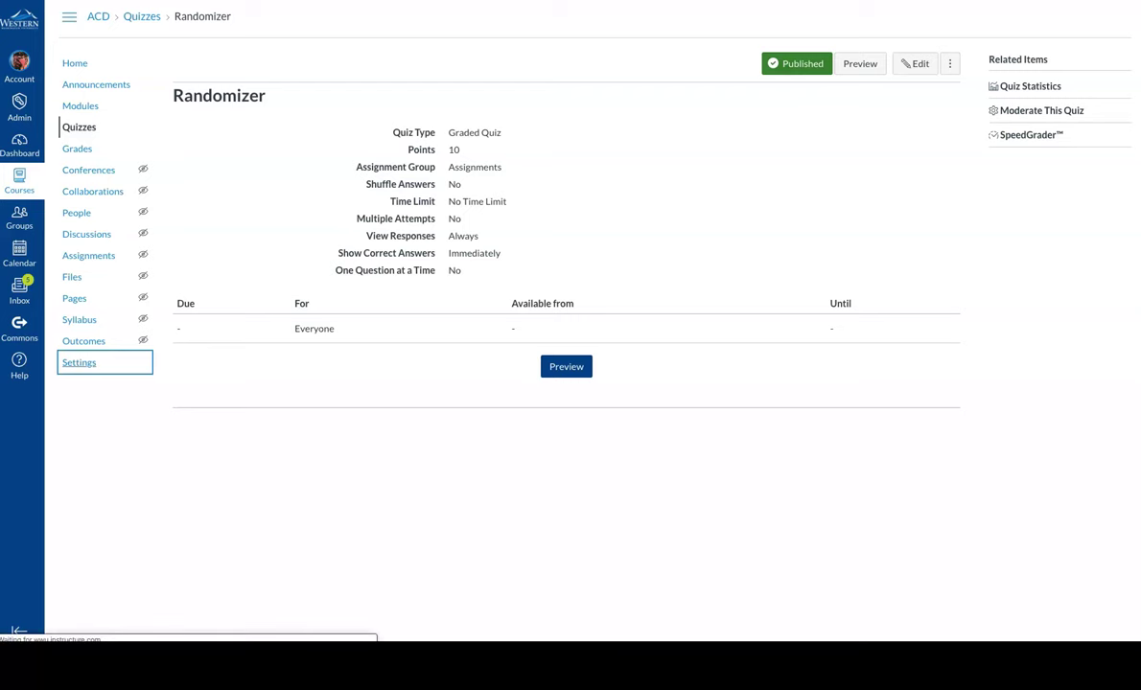
{"action": "left_click", "coordinate": [1030, 94]}
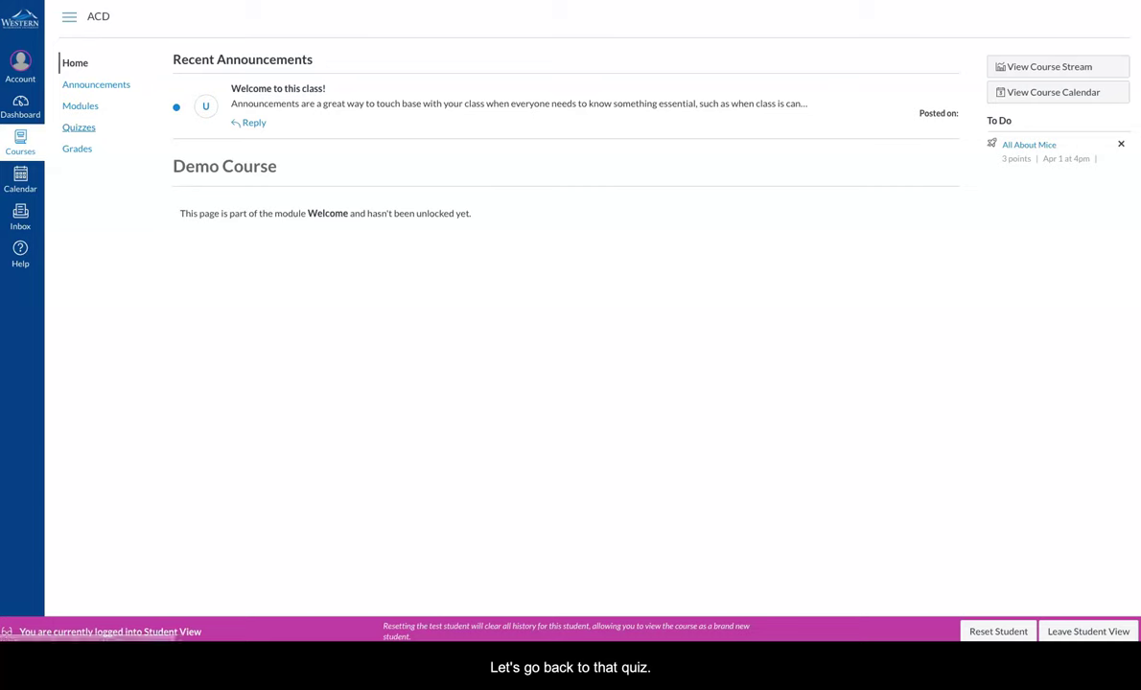
{"action": "left_click", "coordinate": [79, 128]}
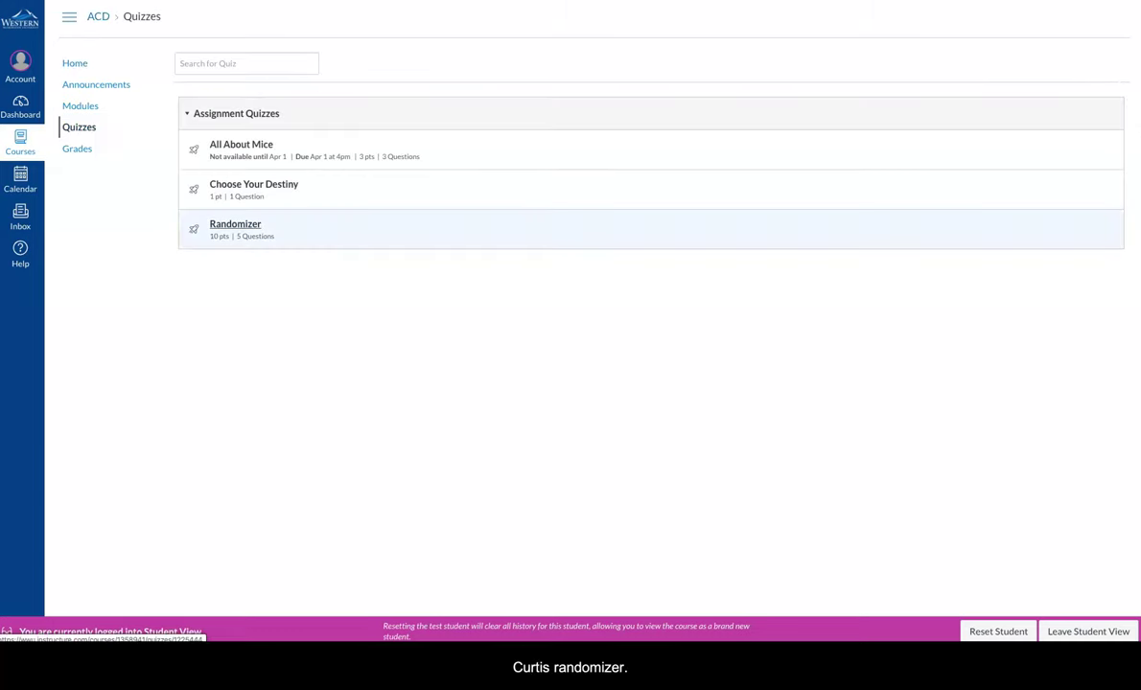
{"action": "left_click", "coordinate": [235, 224]}
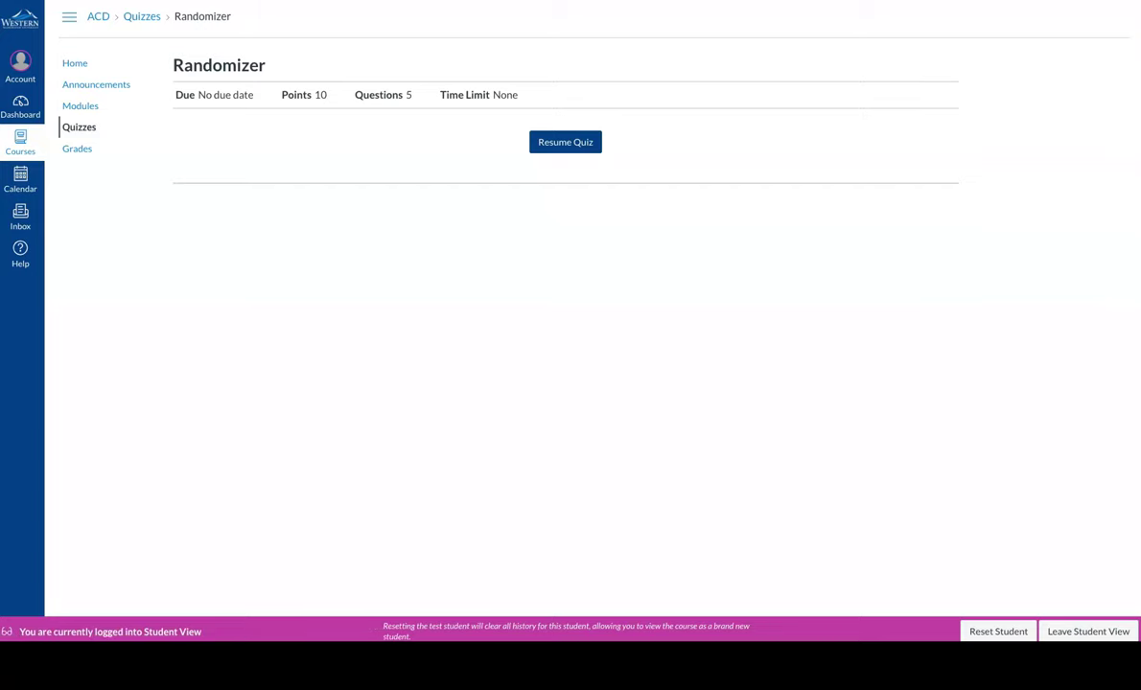
- Resume the quiz as the test student and look through the randomly drawn questions
{"action": "left_click", "coordinate": [565, 142]}
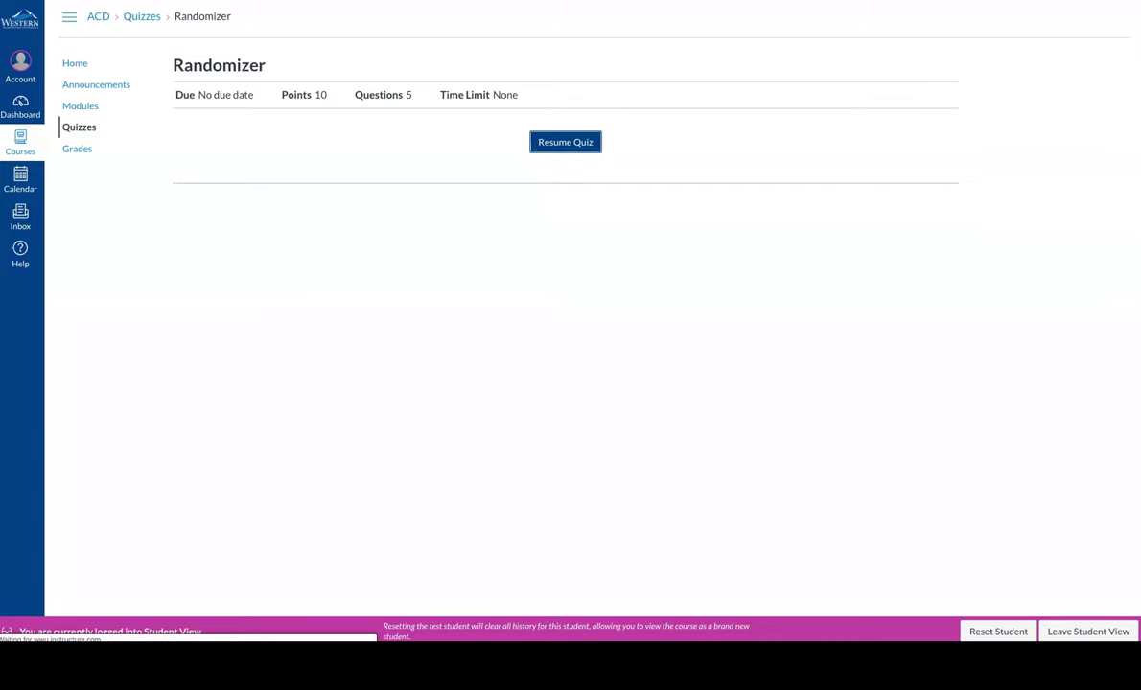
{"action": "scroll", "coordinate": [561, 326], "scroll_direction": "down", "scroll_amount": 1}
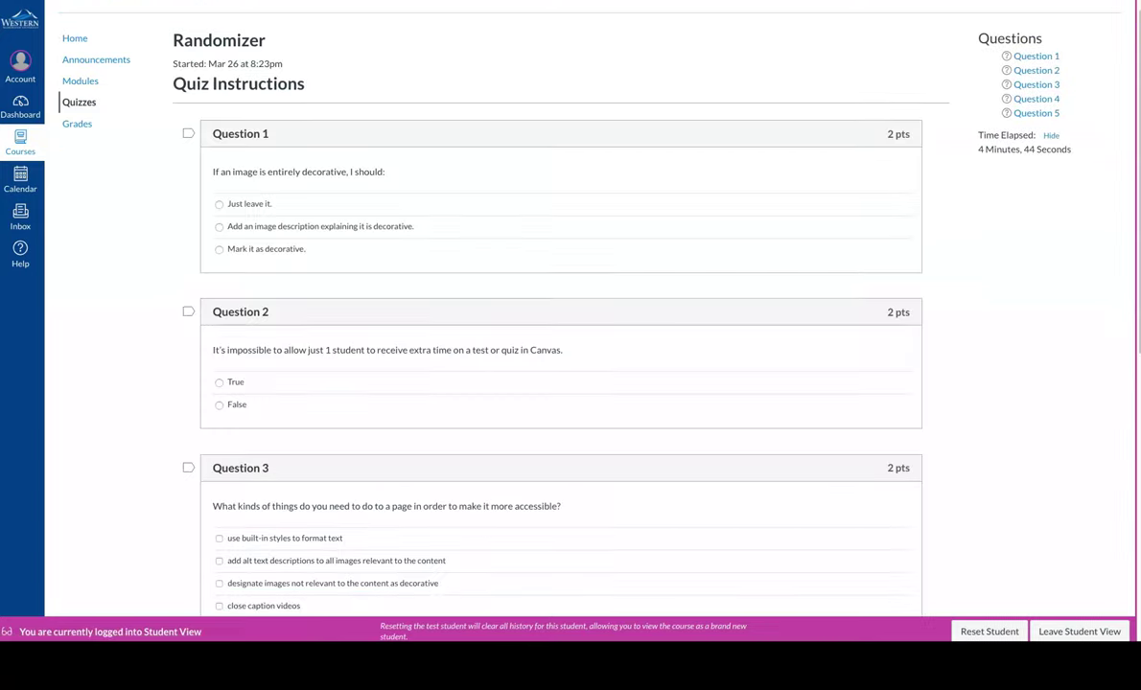
{"action": "scroll", "coordinate": [566, 317], "scroll_direction": "down", "scroll_amount": 6}
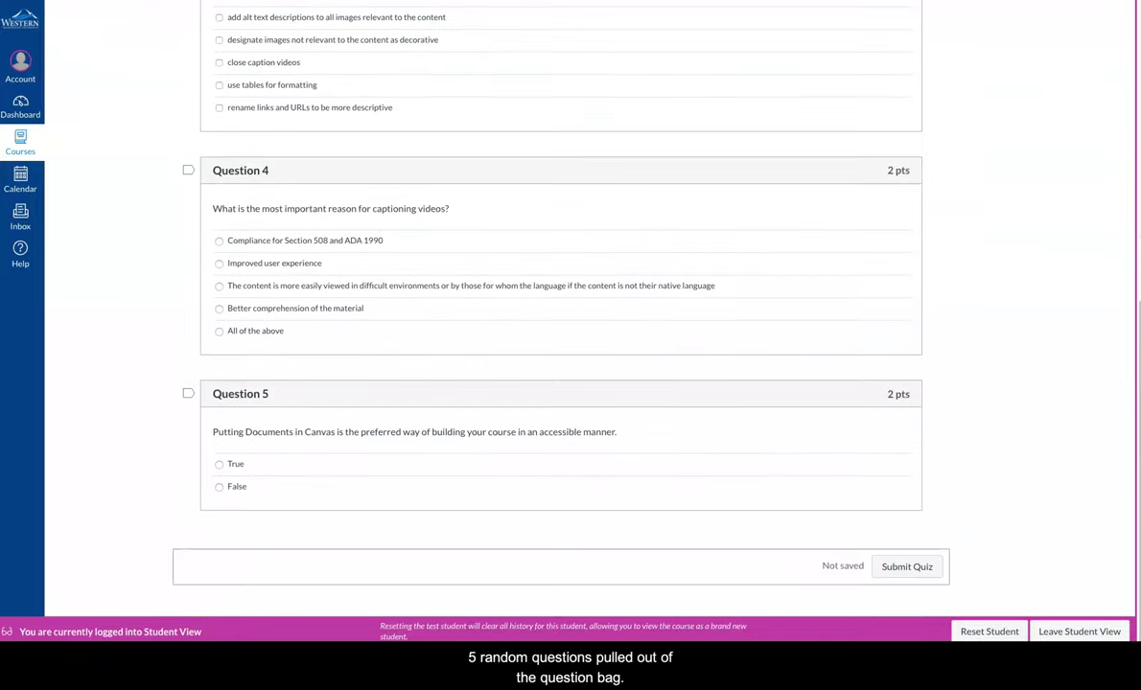
{"action": "scroll", "coordinate": [566, 317], "scroll_direction": "up", "scroll_amount": 6}
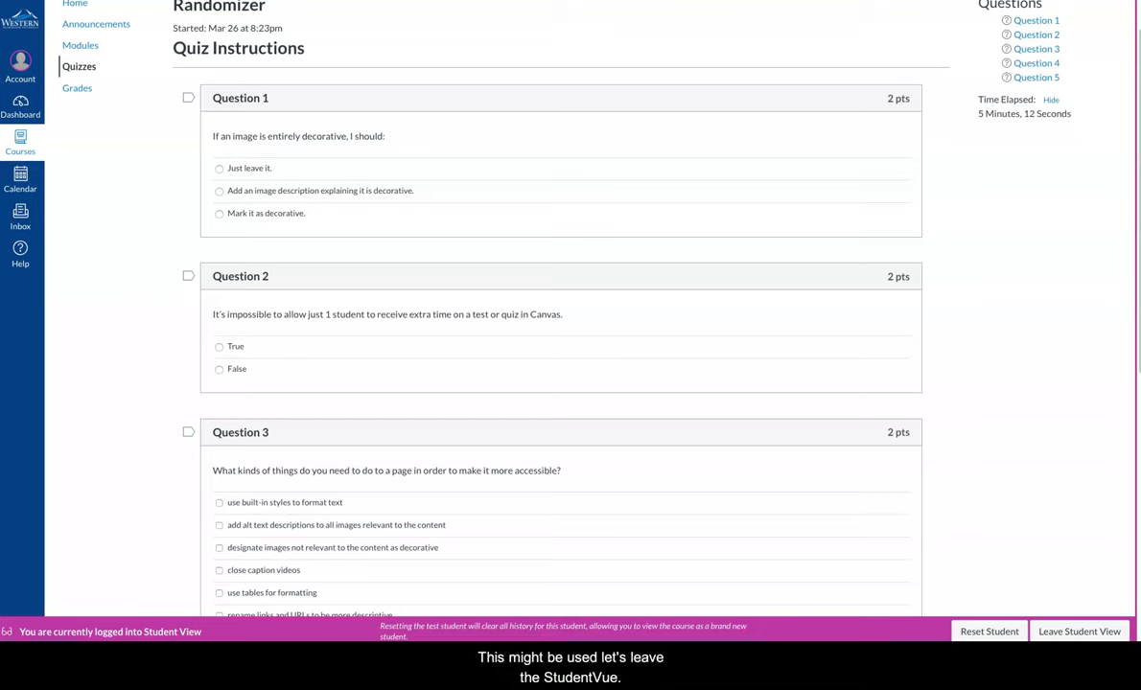
- Leave Student View and open the modules of the Accessibility Primer for Instructors course
{"action": "left_click", "coordinate": [1080, 632]}
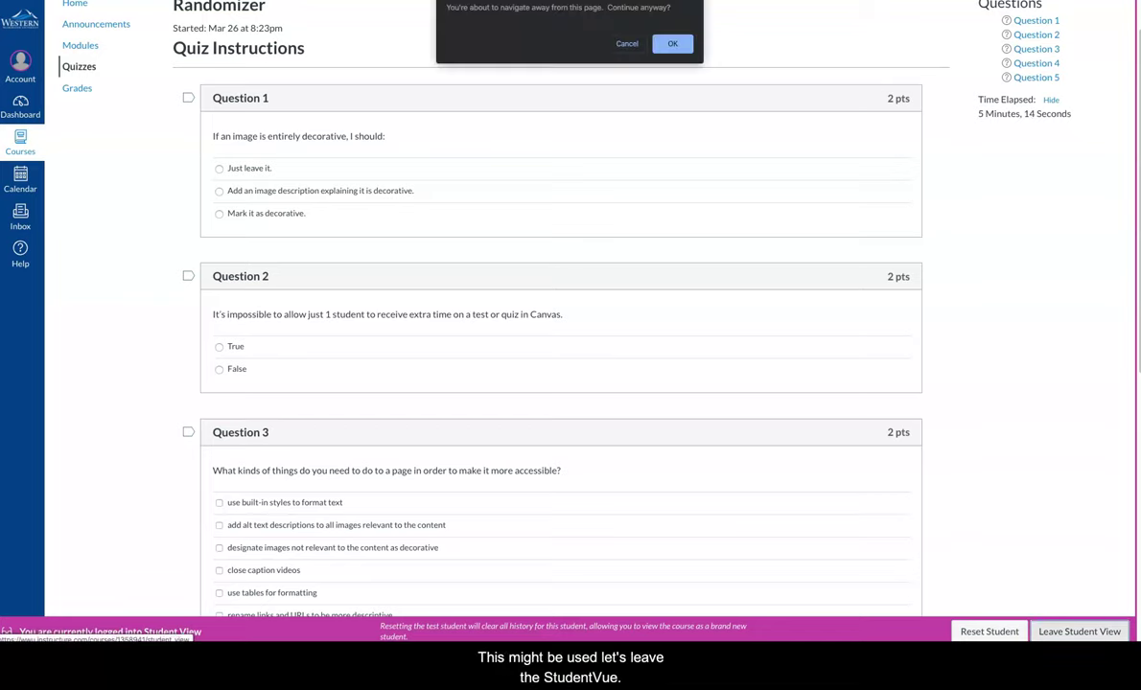
{"action": "left_click", "coordinate": [672, 39]}
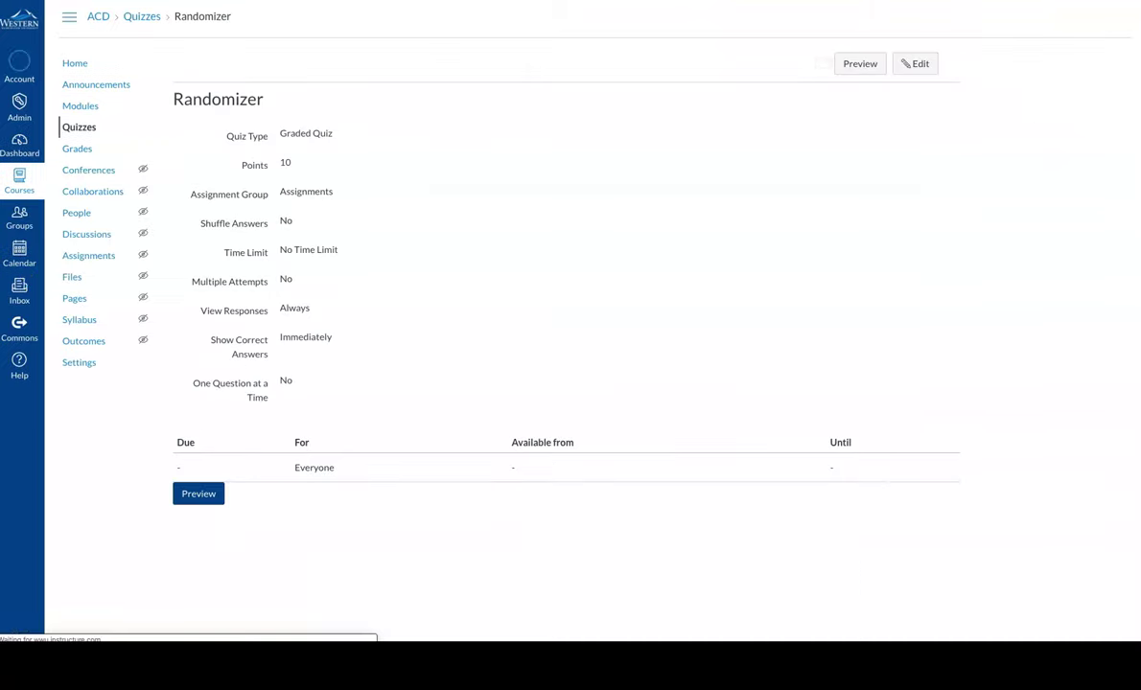
{"action": "left_click", "coordinate": [19, 144]}
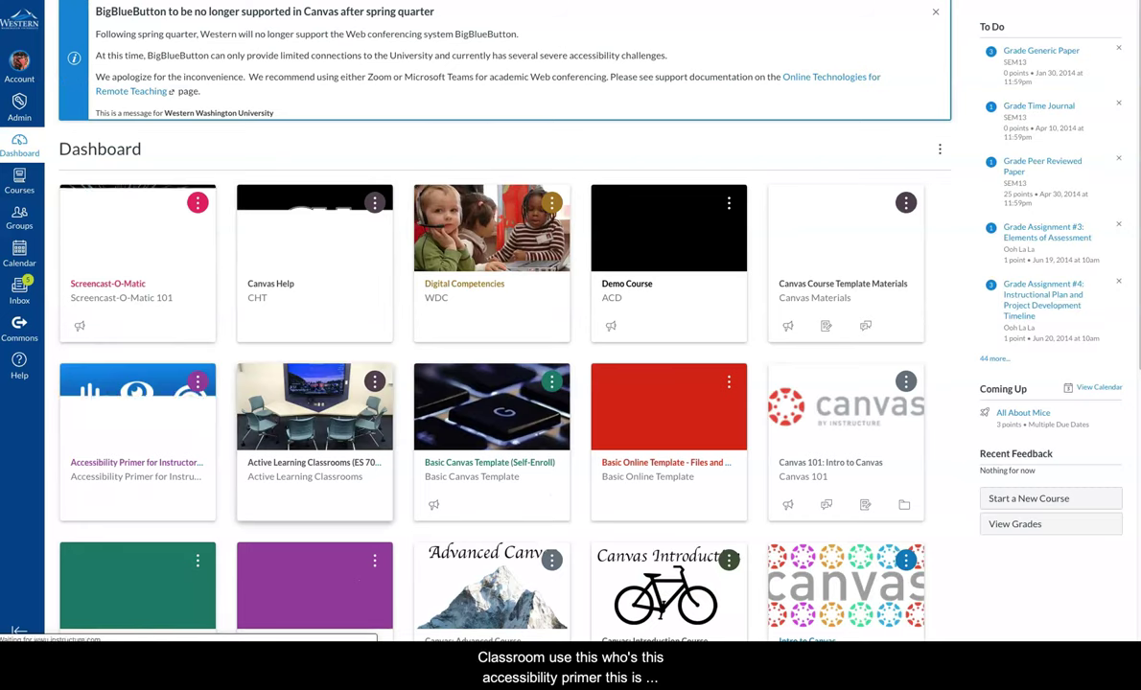
{"action": "left_click", "coordinate": [135, 462]}
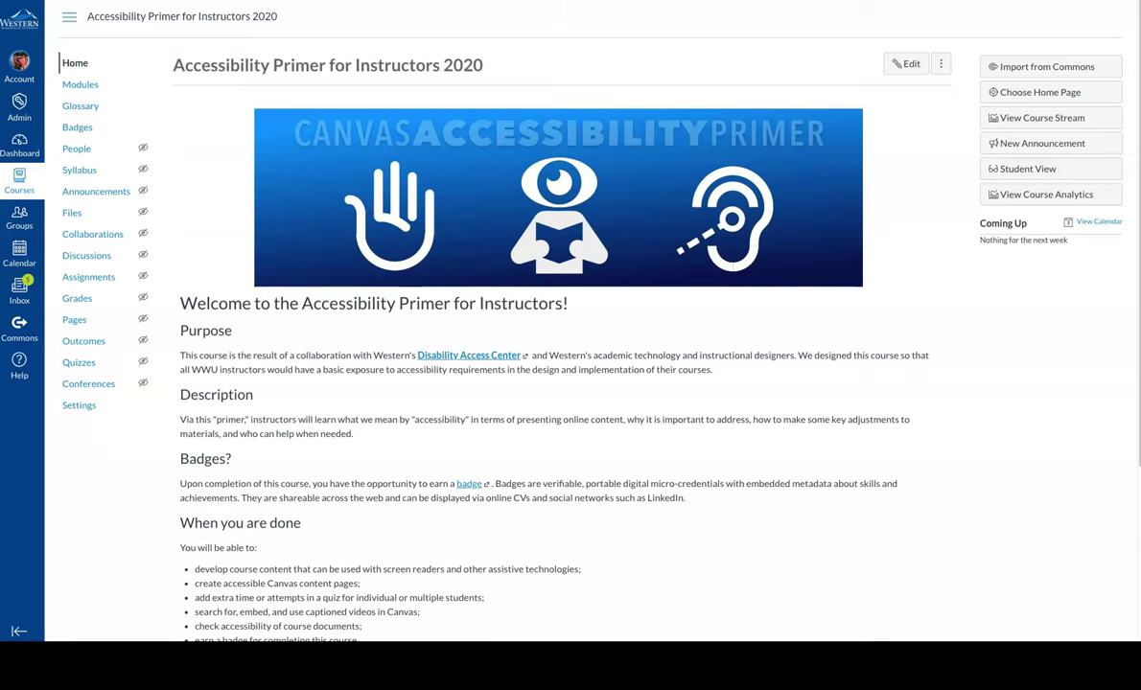
{"action": "left_click", "coordinate": [80, 85]}
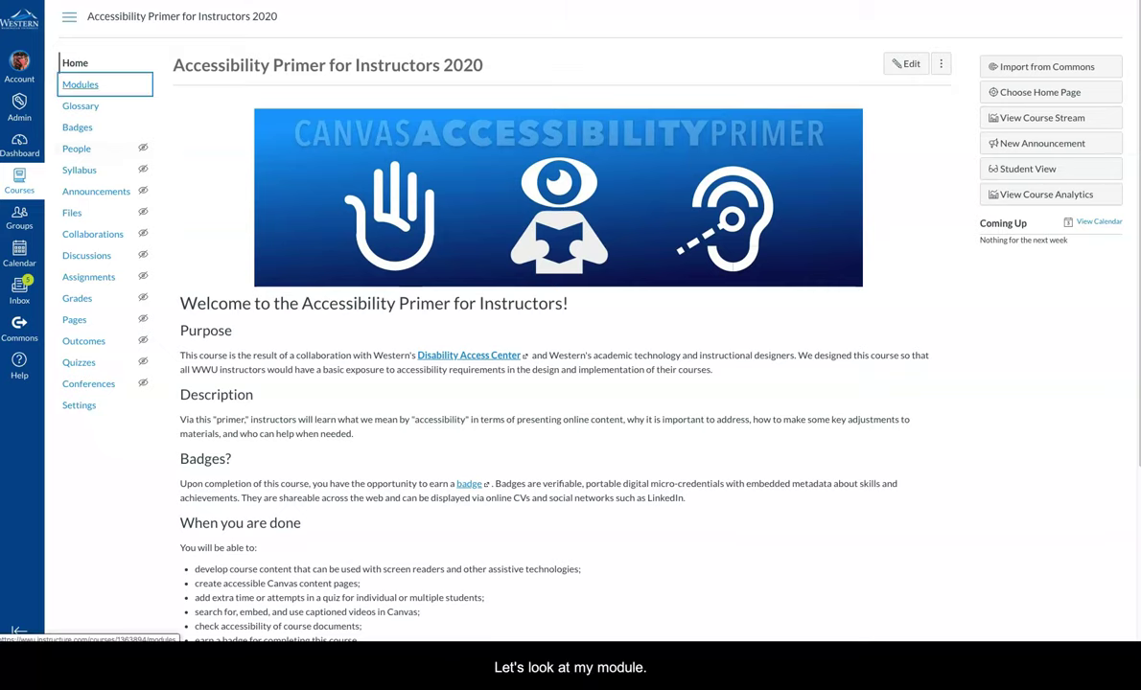
{"action": "key", "text": "Return"}
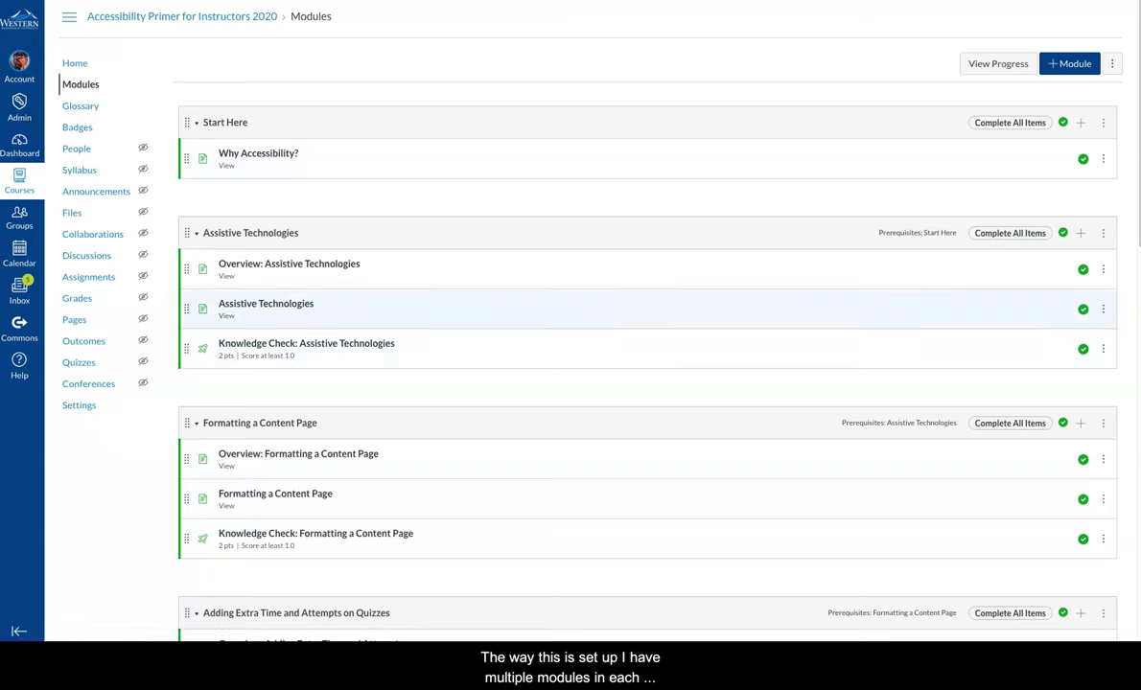
- Examine the items of the Assistive Technologies module, especially the points and minimum score of its closing knowledge check
{"action": "key", "text": "Tab"}
{"action": "key", "text": "Tab"}
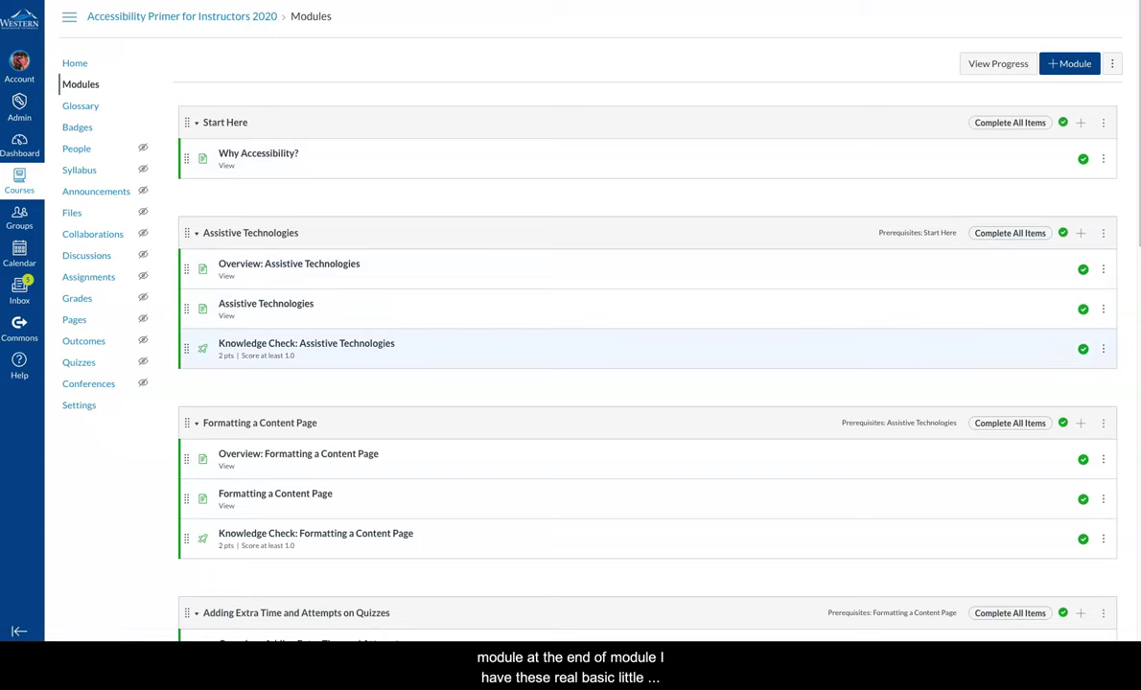
{"action": "key", "text": "Tab"}
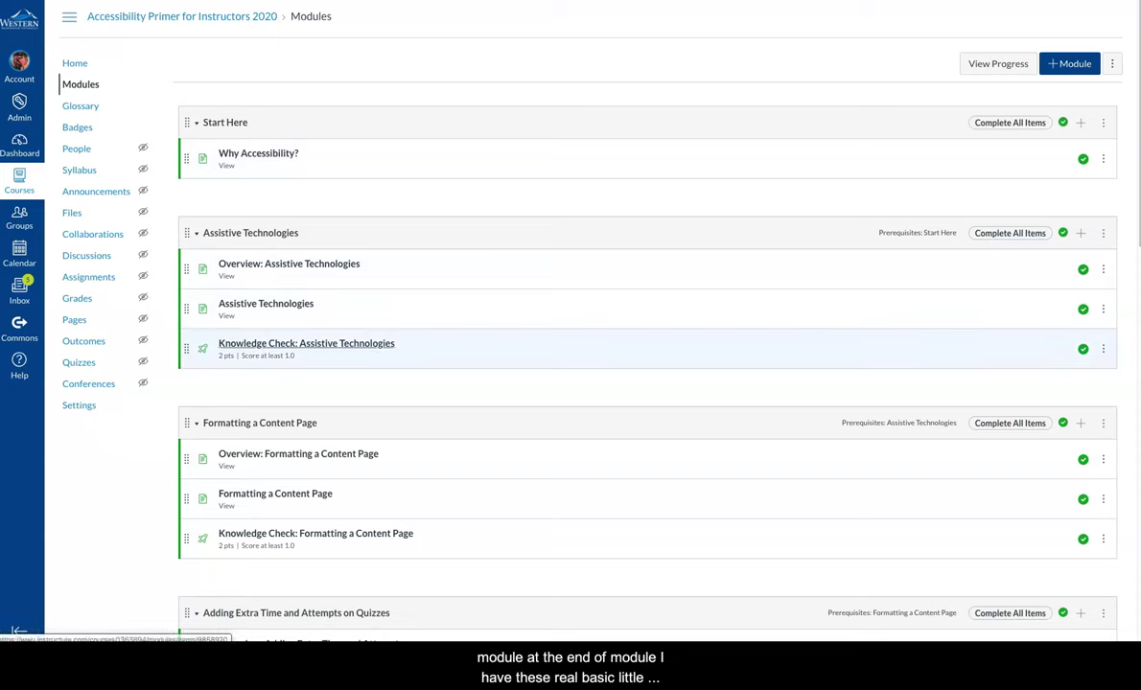
{"action": "key", "text": "Tab"}
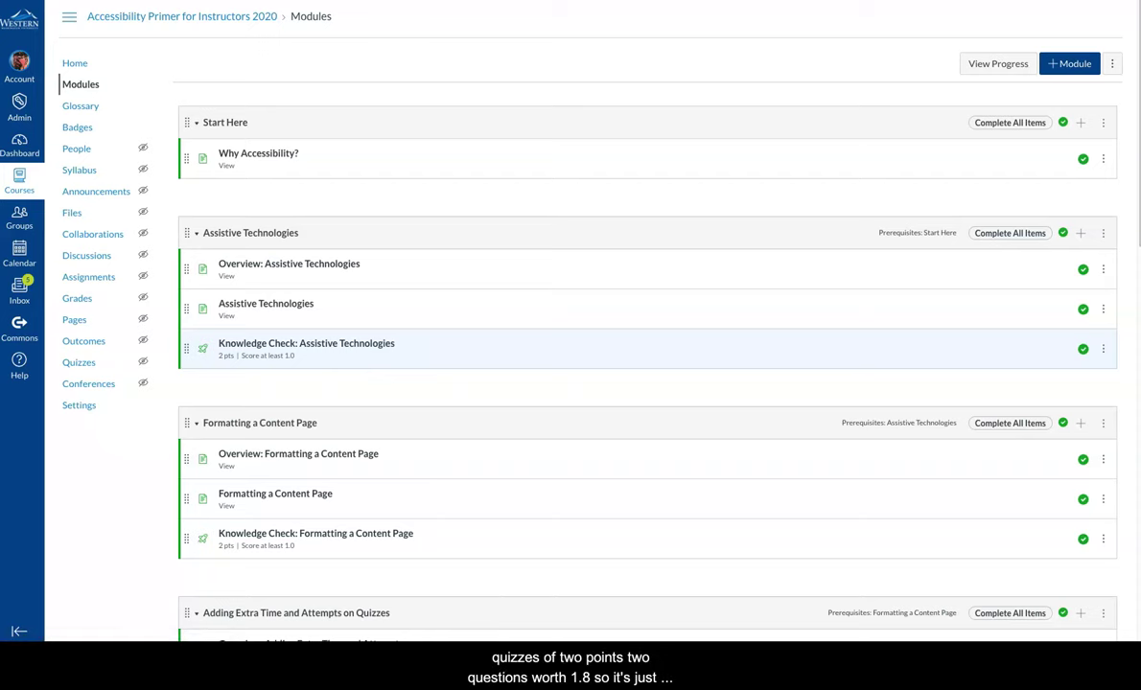
{"action": "key", "text": "shift+Tab"}
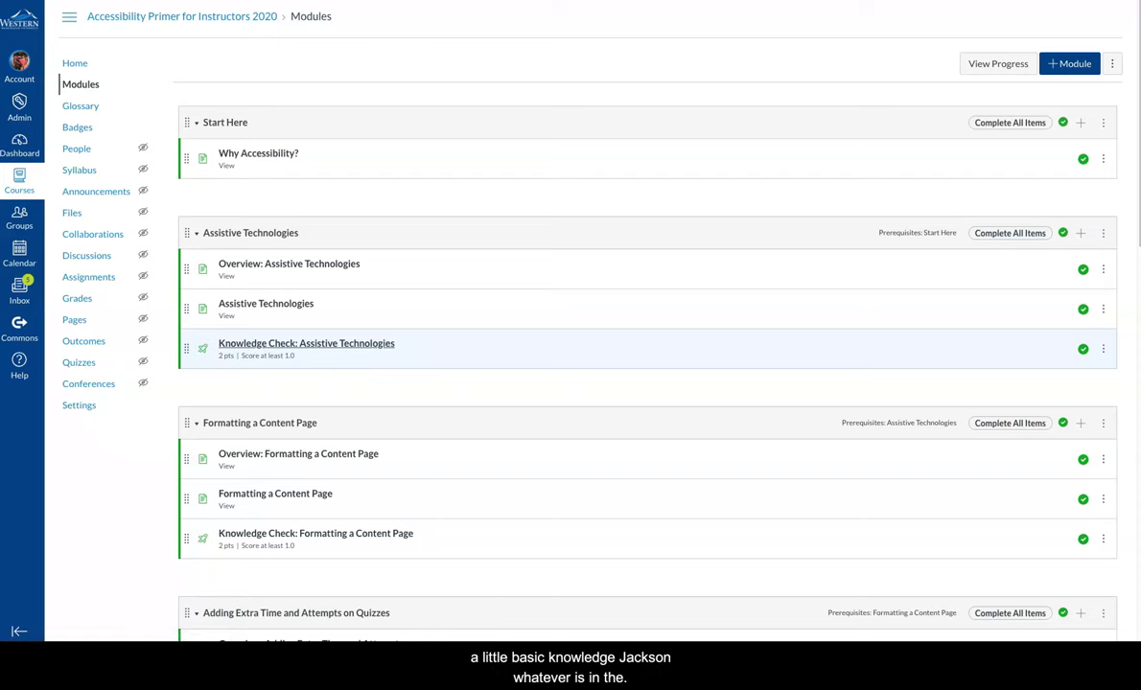
{"action": "key", "text": "shift+Tab"}
{"action": "key", "text": "Tab"}
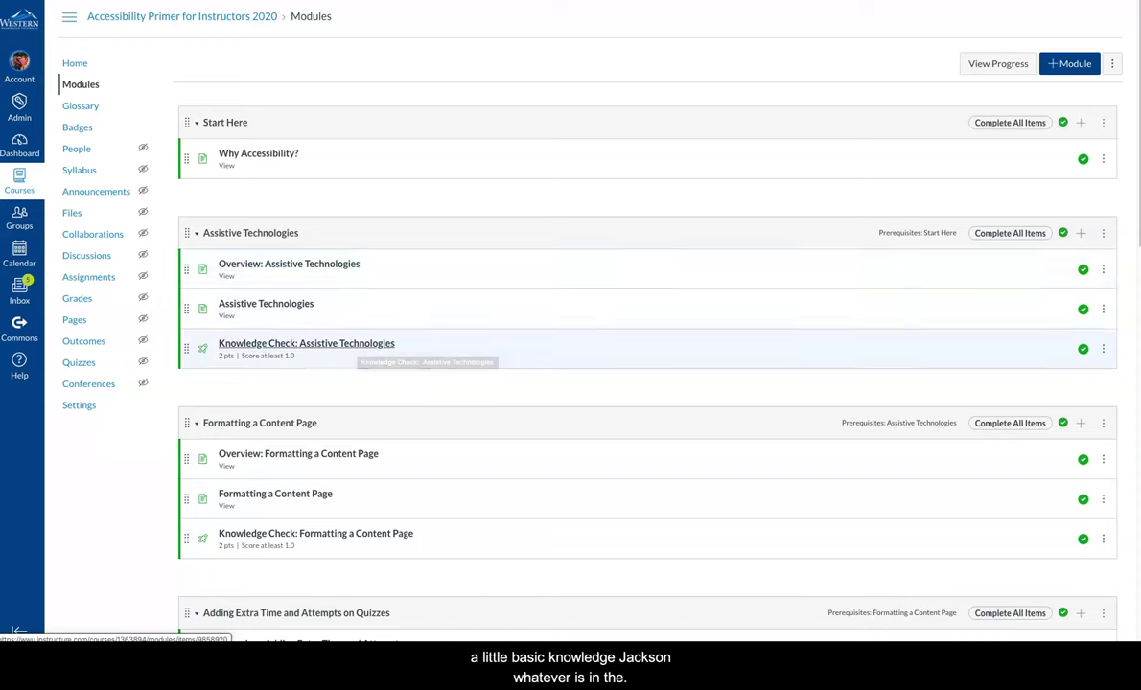
{"action": "key", "text": "shift+Tab"}
{"action": "key", "text": "Tab"}
- Look through the remaining course modules down to the final knowledge check under Test Your Accessibility Knowledge
{"action": "scroll", "coordinate": [288, 377], "scroll_direction": "down", "scroll_amount": 4}
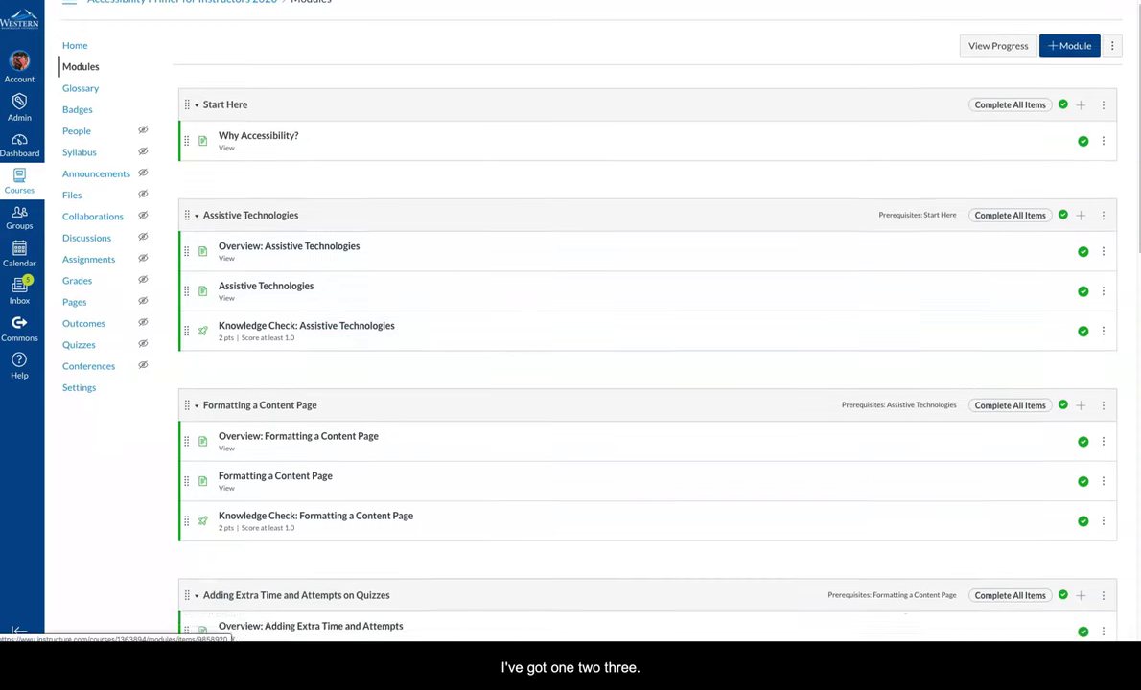
{"action": "key", "text": "Tab"}
{"action": "key", "text": "Tab"}
{"action": "key", "text": "Tab"}
{"action": "key", "text": "Tab"}
{"action": "key", "text": "Tab"}
{"action": "key", "text": "Tab"}
{"action": "key", "text": "Tab"}
{"action": "key", "text": "Tab"}
{"action": "key", "text": "Tab"}
{"action": "key", "text": "Tab"}
{"action": "key", "text": "Tab"}
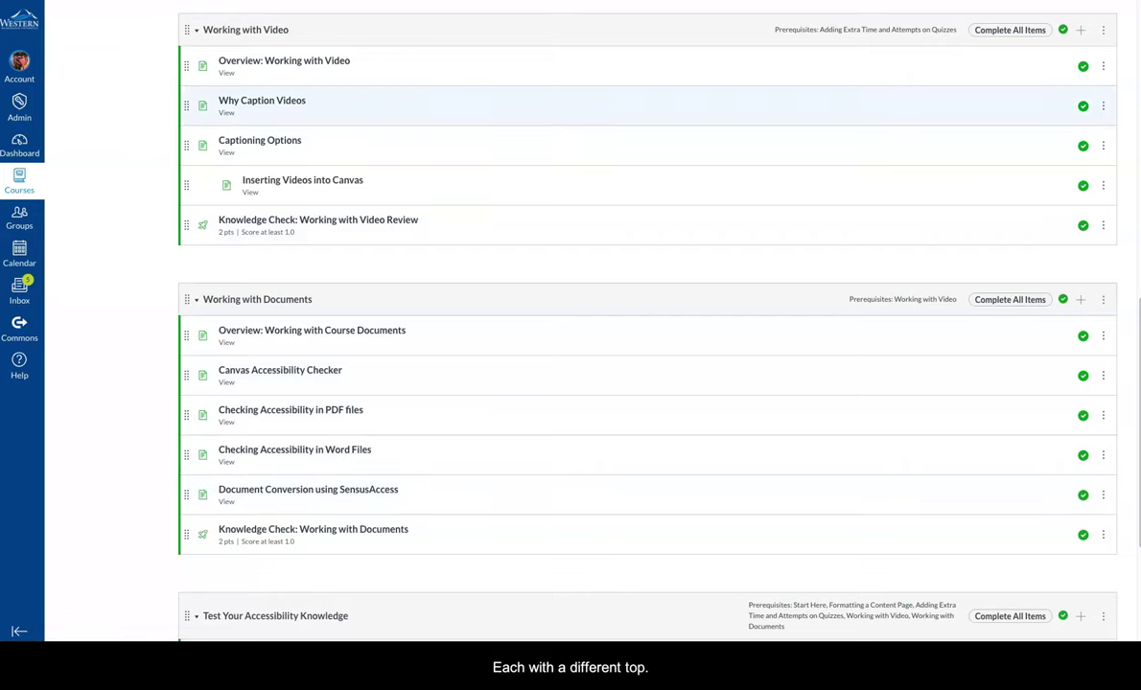
{"action": "scroll", "coordinate": [647, 388], "scroll_direction": "down", "scroll_amount": 3}
{"action": "key", "text": "Tab"}
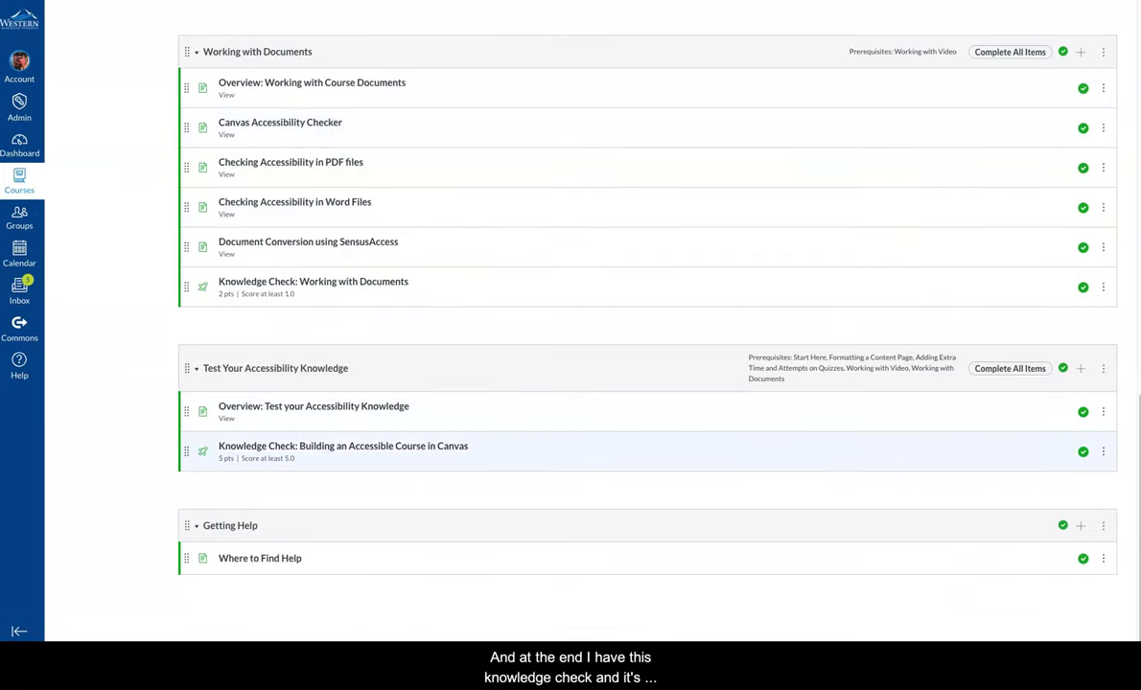
{"action": "key", "text": "shift+Tab"}
{"action": "key", "text": "Tab"}
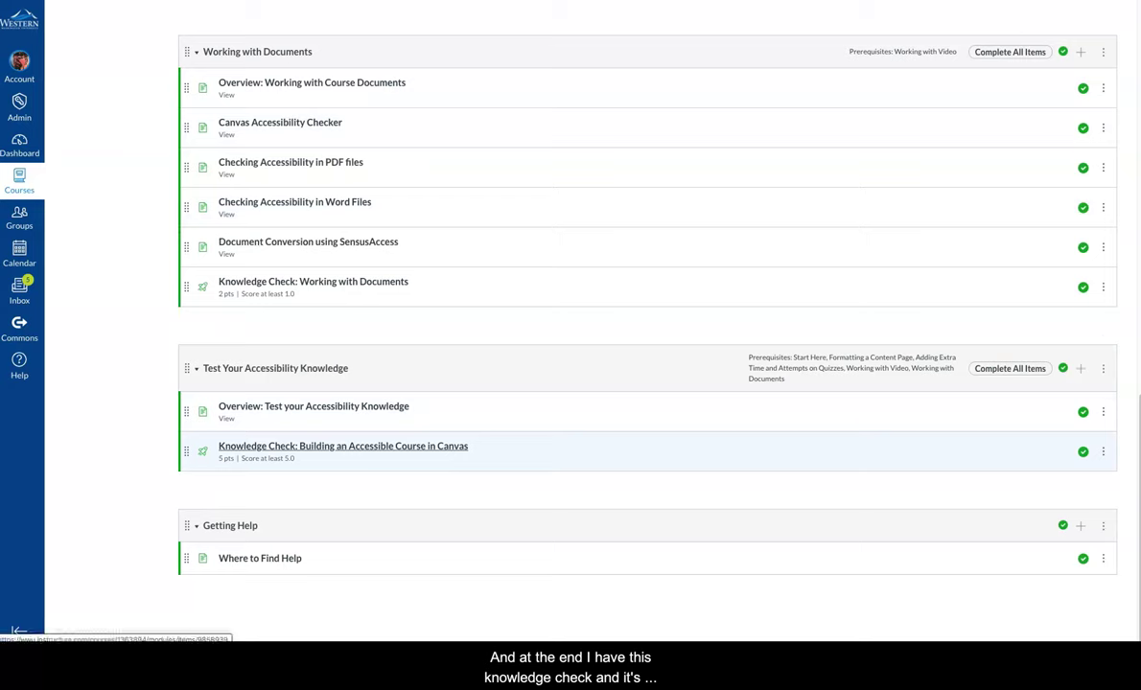
{"action": "key", "text": "shift+Tab"}
{"action": "key", "text": "shift+Tab"}
{"action": "key", "text": "Tab"}
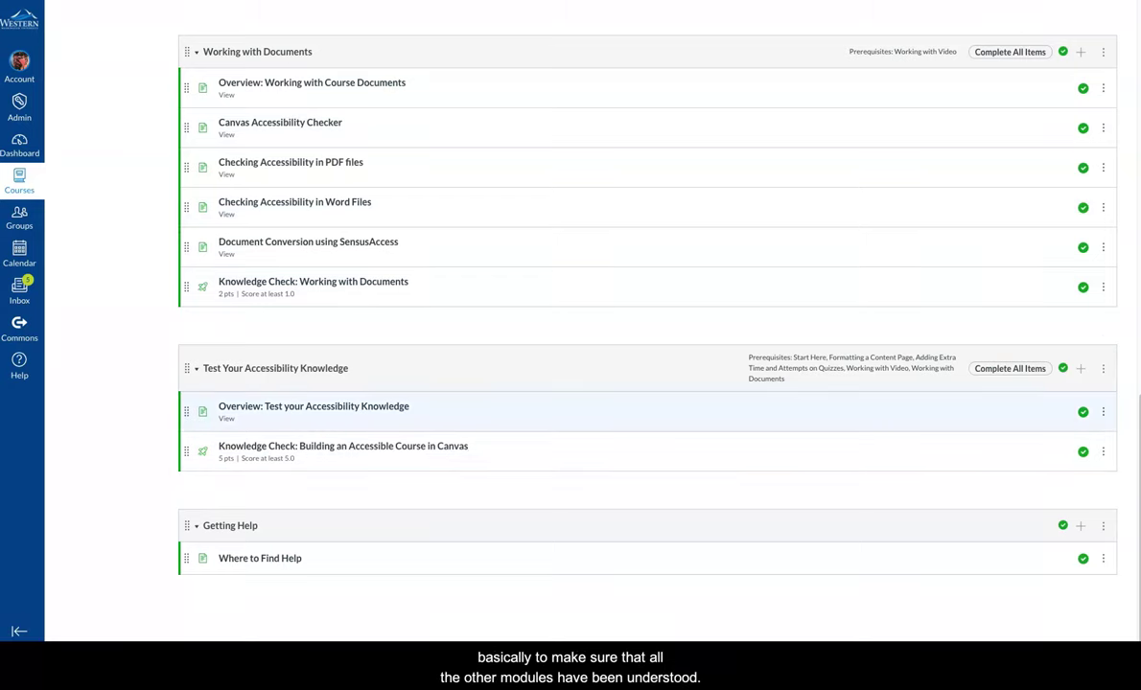
- Open the quiz "Knowledge Check: Building an Accessible Course in Canvas" for editing and display its questions
{"action": "key", "text": "Tab"}
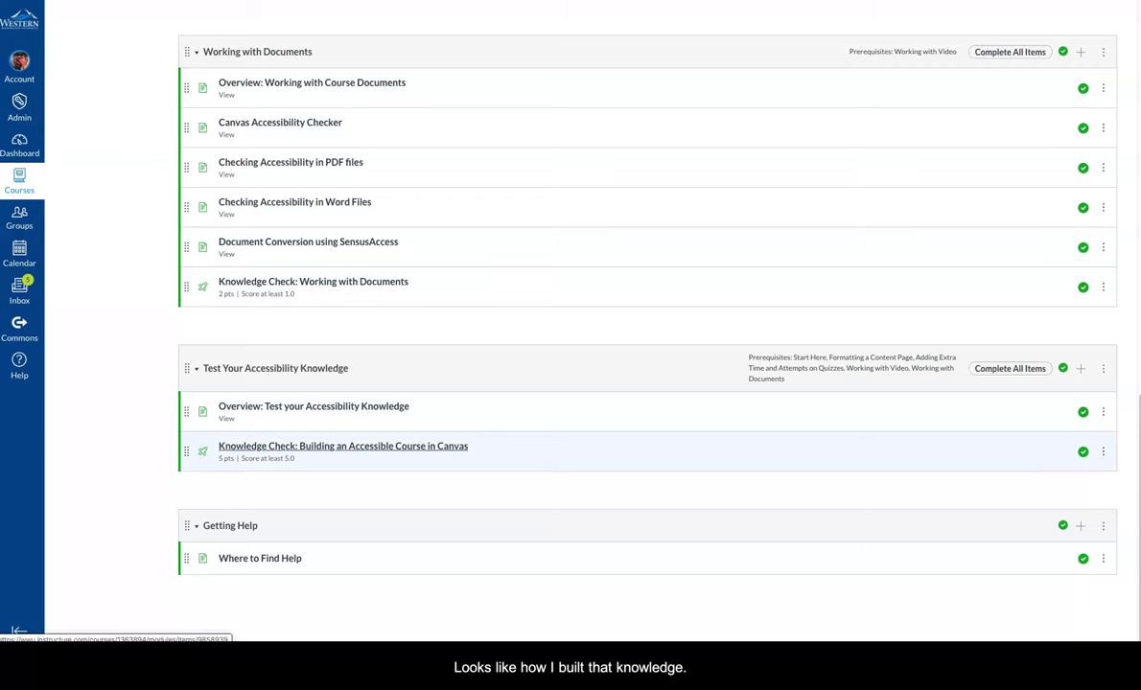
{"action": "key", "text": "Return"}
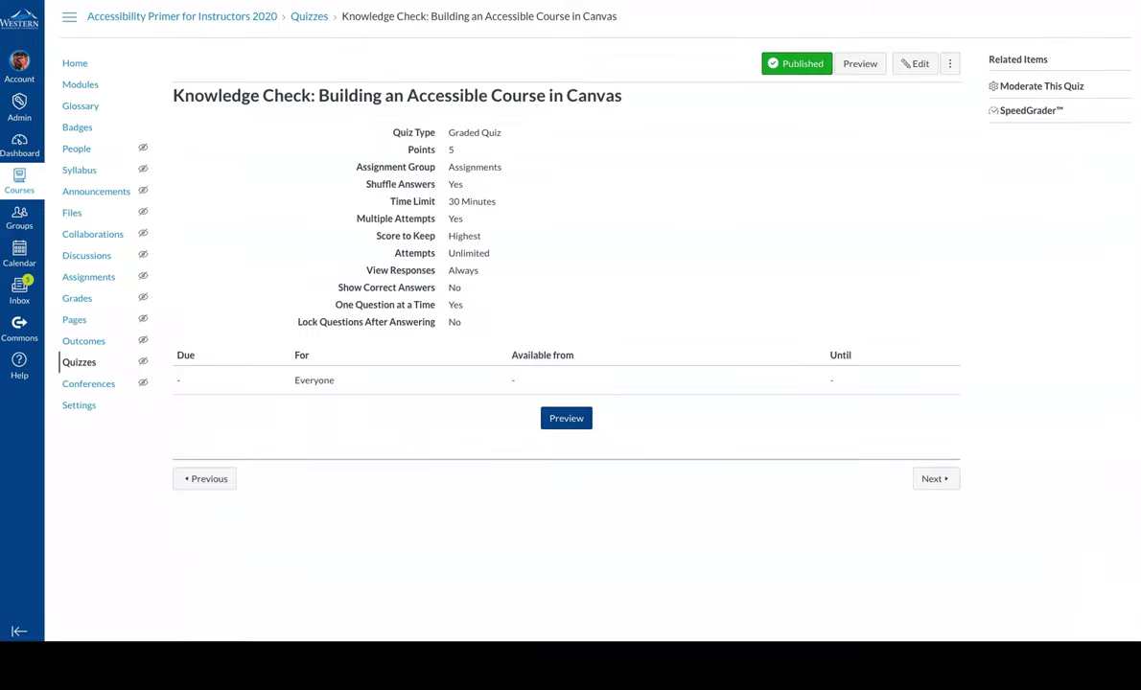
{"action": "key", "text": "Tab"}
{"action": "key", "text": "Tab"}
{"action": "key", "text": "Return"}
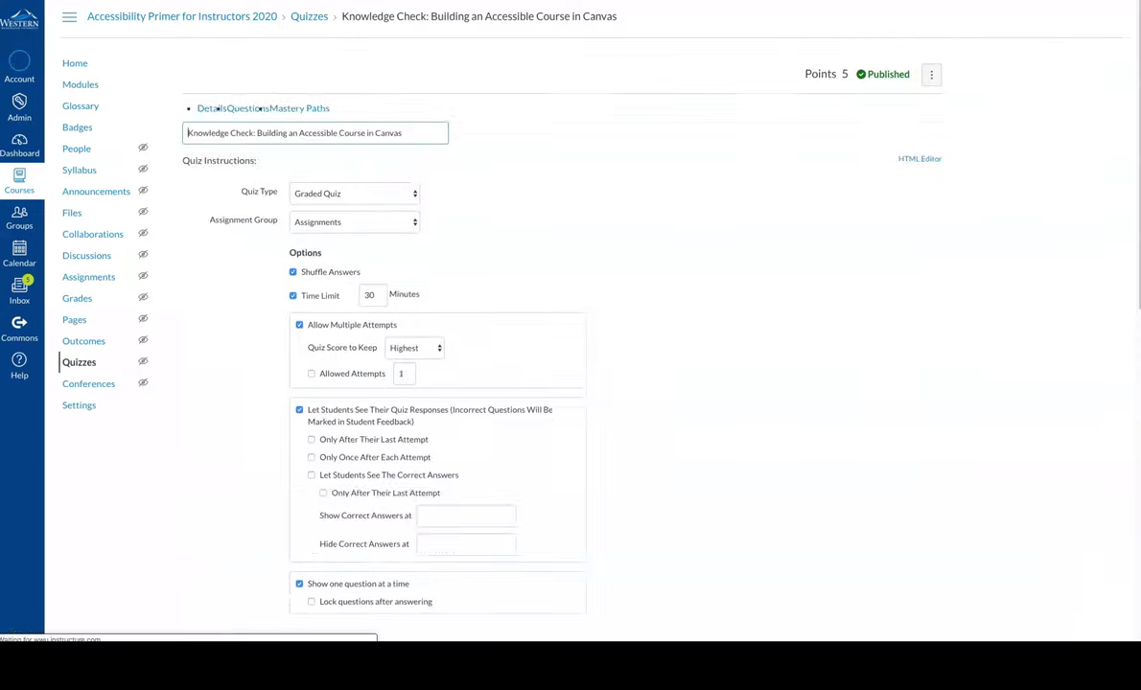
{"action": "left_click", "coordinate": [253, 111]}
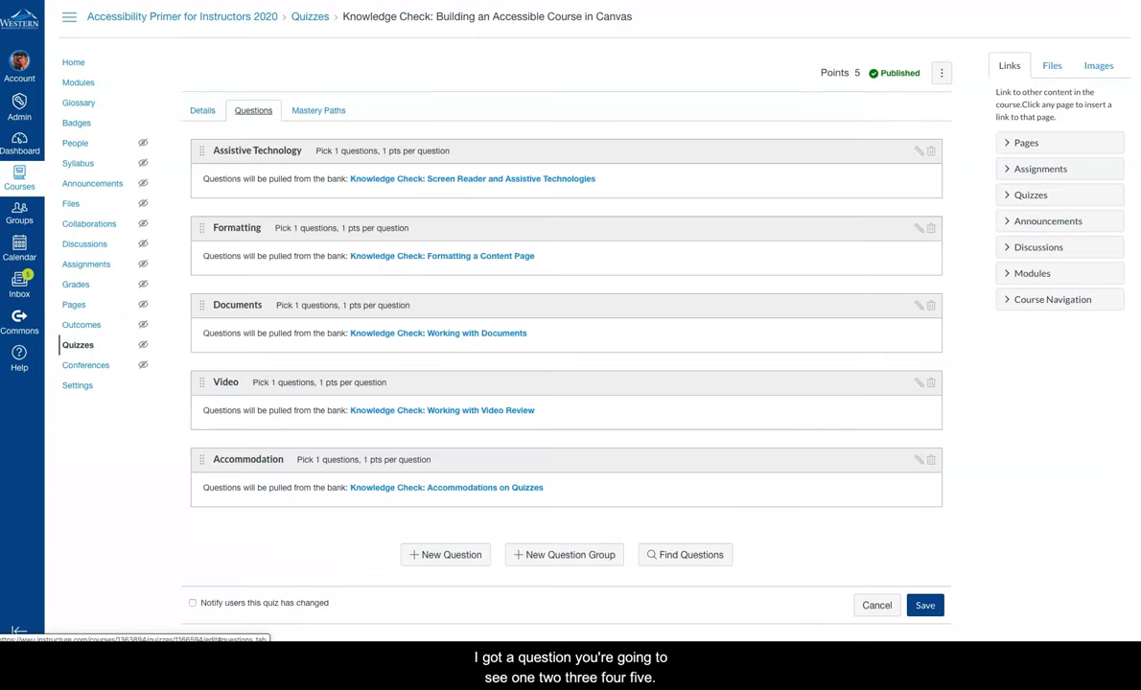
- Review the quiz's question groups and the question banks they pull from, and leave the editor without saving
{"action": "key", "text": "Tab"}
{"action": "key", "text": "Tab"}
{"action": "key", "text": "Tab"}
{"action": "key", "text": "Tab"}
{"action": "key", "text": "Tab"}
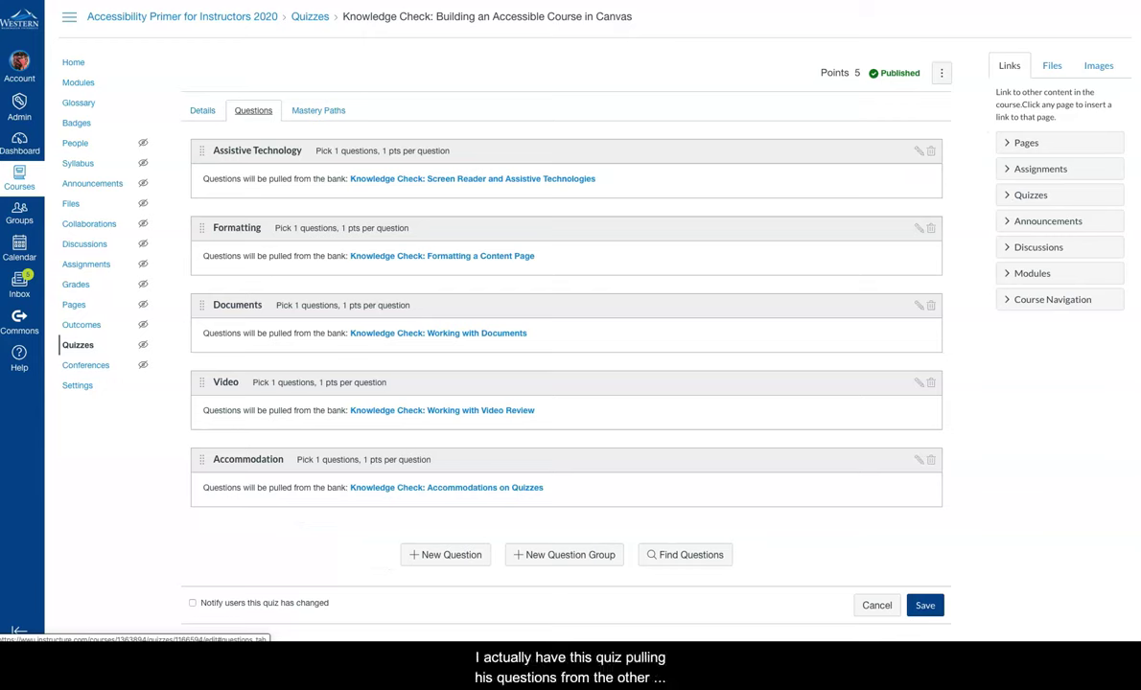
{"action": "key", "text": "Tab"}
{"action": "key", "text": "Tab"}
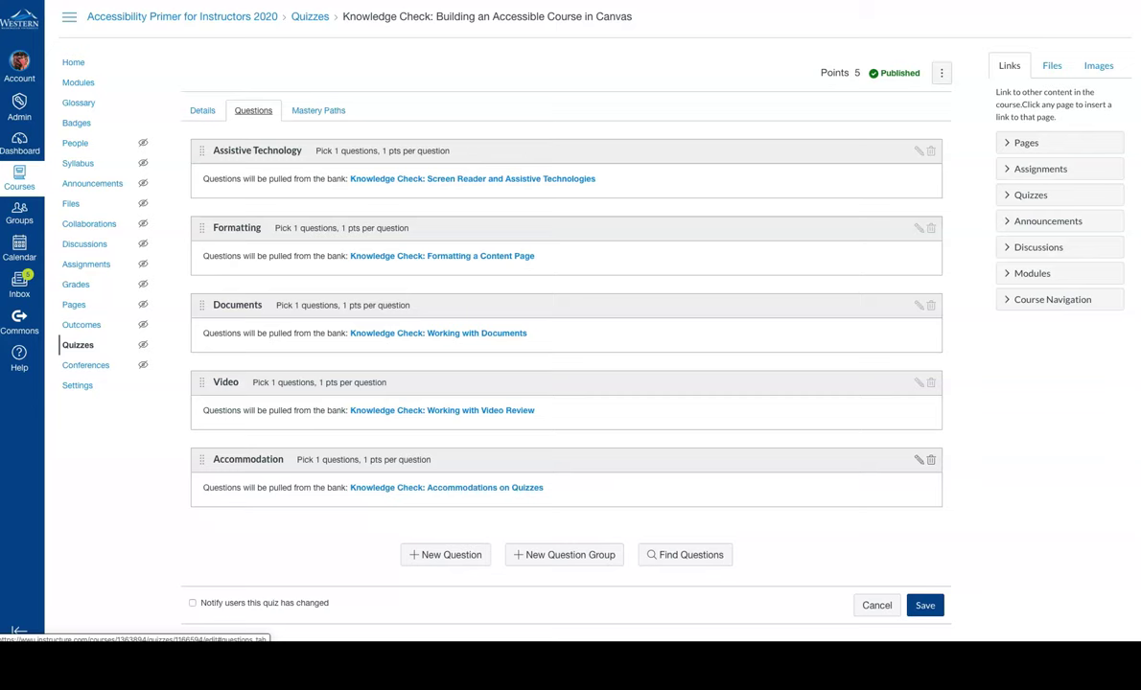
{"action": "key", "text": "shift+Tab"}
{"action": "left_click", "coordinate": [876, 605]}
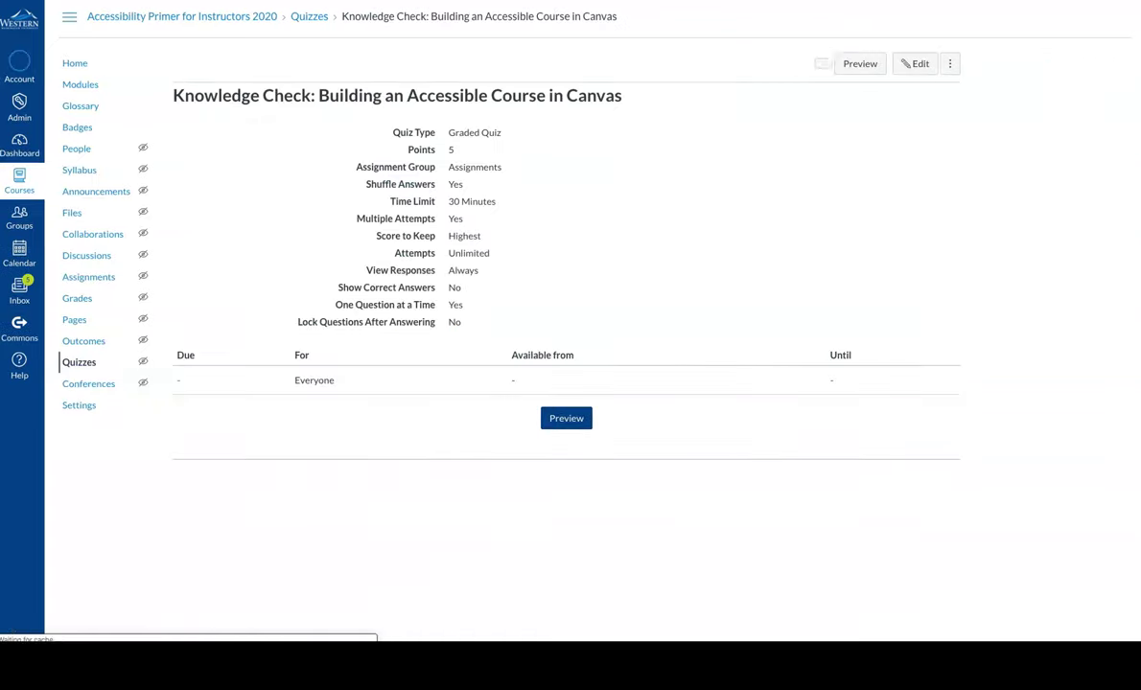